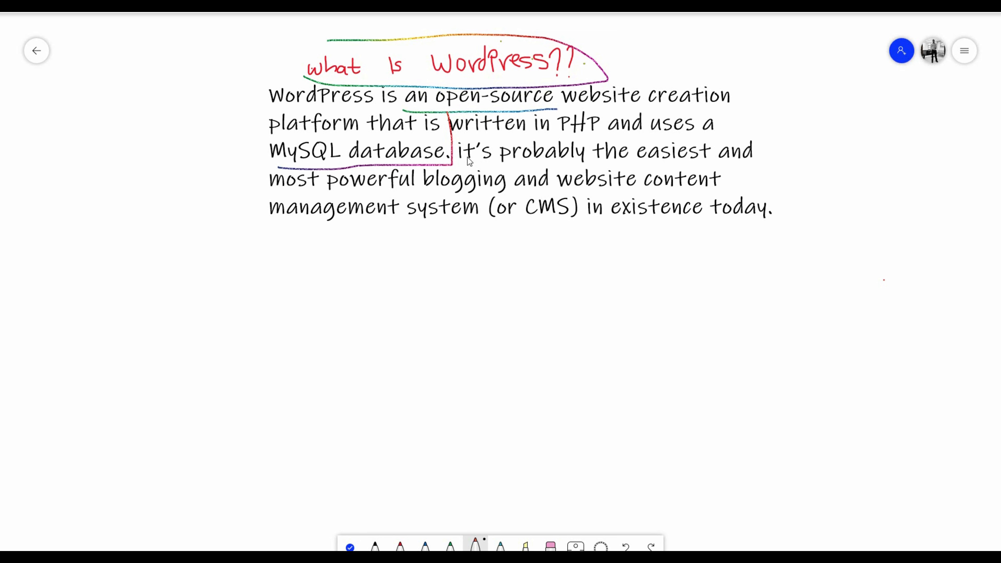
# Underline 'the easiest', 'powerful blogging and website content' and 'management system' in the WordPress definition.
pyautogui.moveTo(564, 163); pyautogui.dragTo(672, 156)
pyautogui.moveTo(342, 195); pyautogui.dragTo(662, 191)
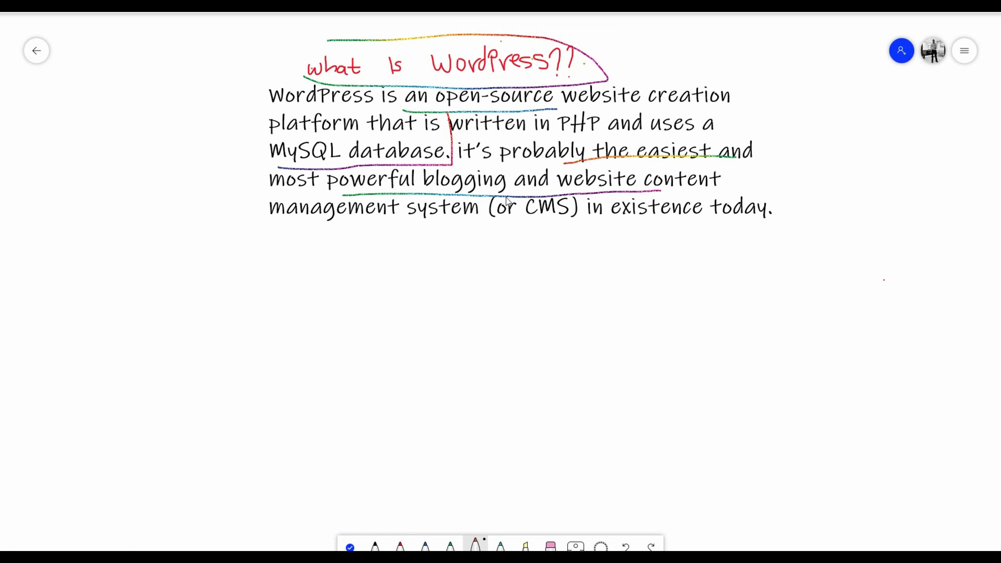
pyautogui.moveTo(393, 224); pyautogui.dragTo(492, 219)
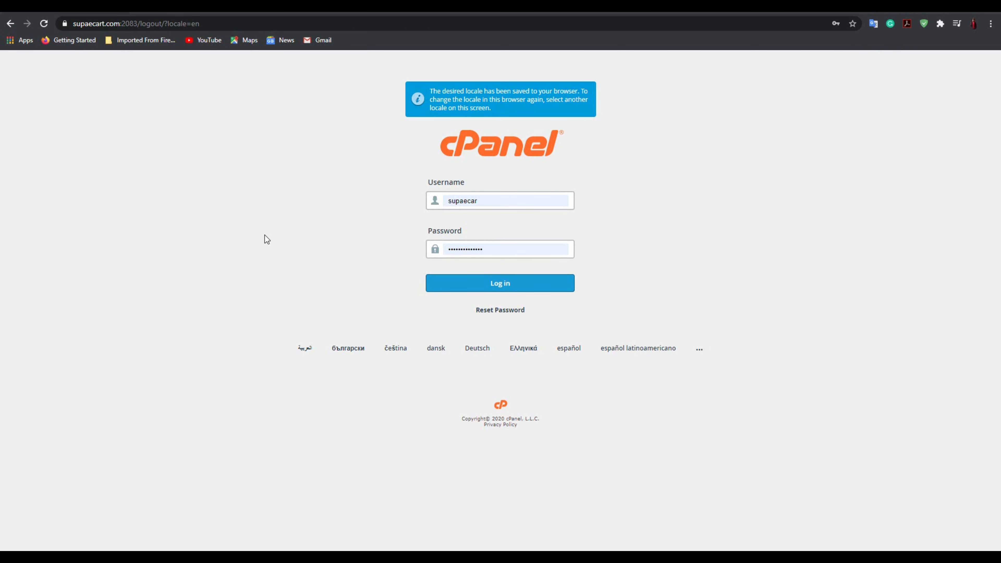
# Log in to cPanel, open WordPress Manager under Applications, and start creating a new site.
pyautogui.click(485, 284)
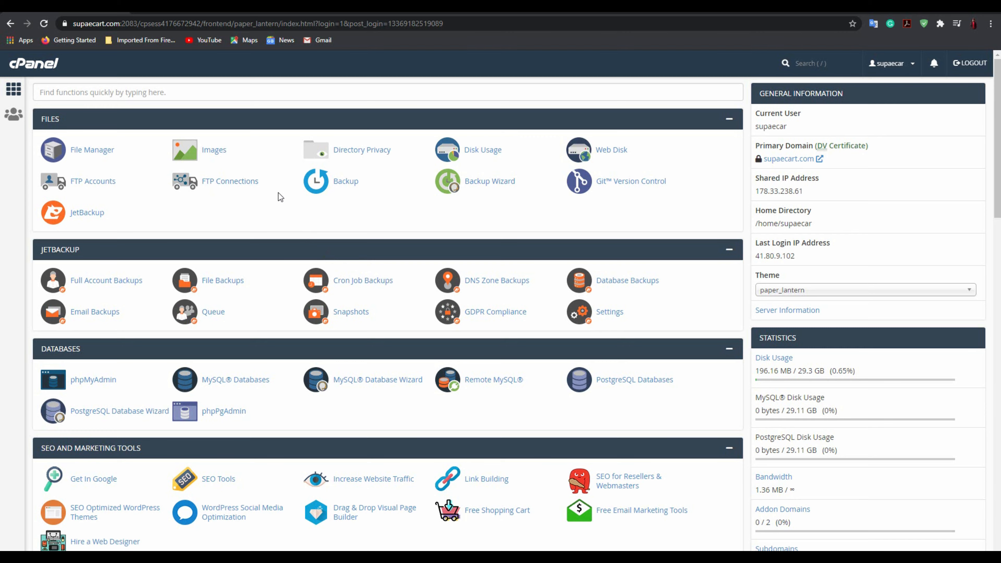
pyautogui.scroll(-2, 292, 193)
pyautogui.scroll(-18, 300, 193)
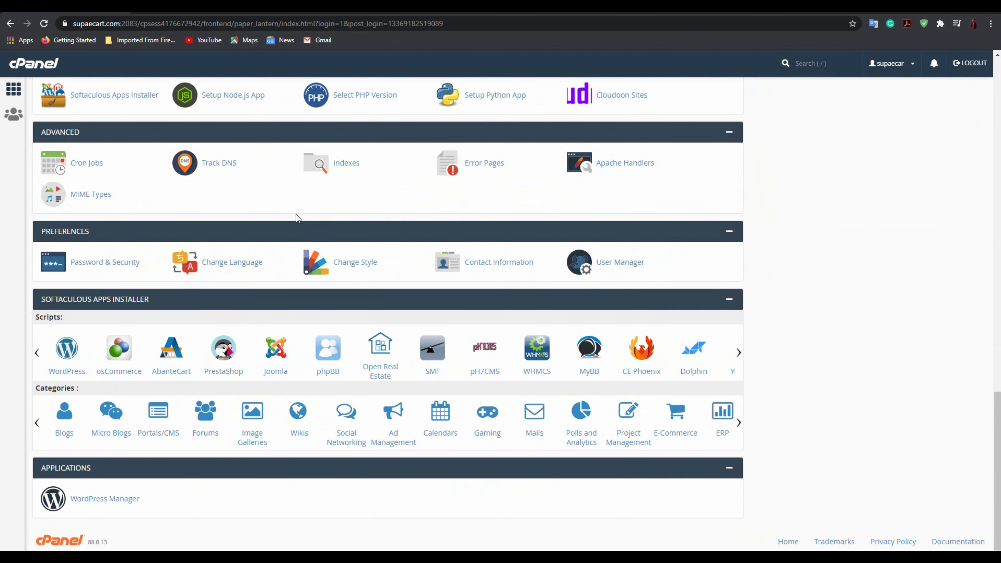
pyautogui.moveTo(136, 499); pyautogui.dragTo(115, 513)
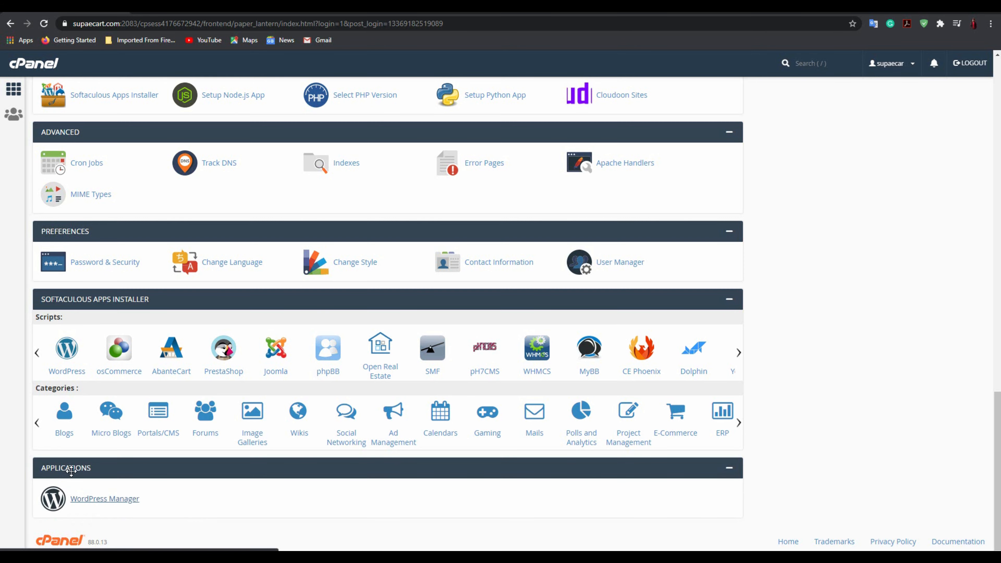
pyautogui.click(111, 500)
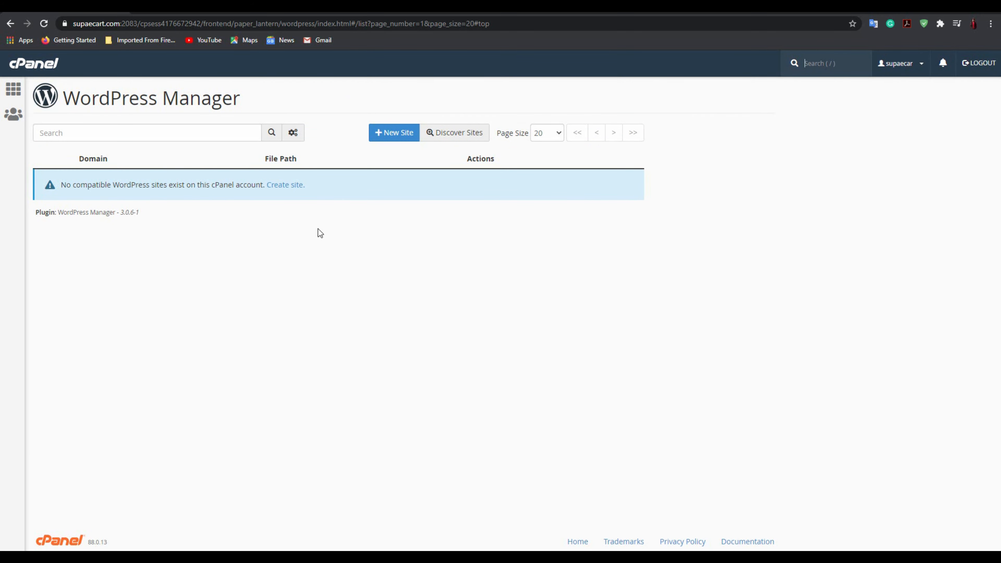
pyautogui.click(290, 194)
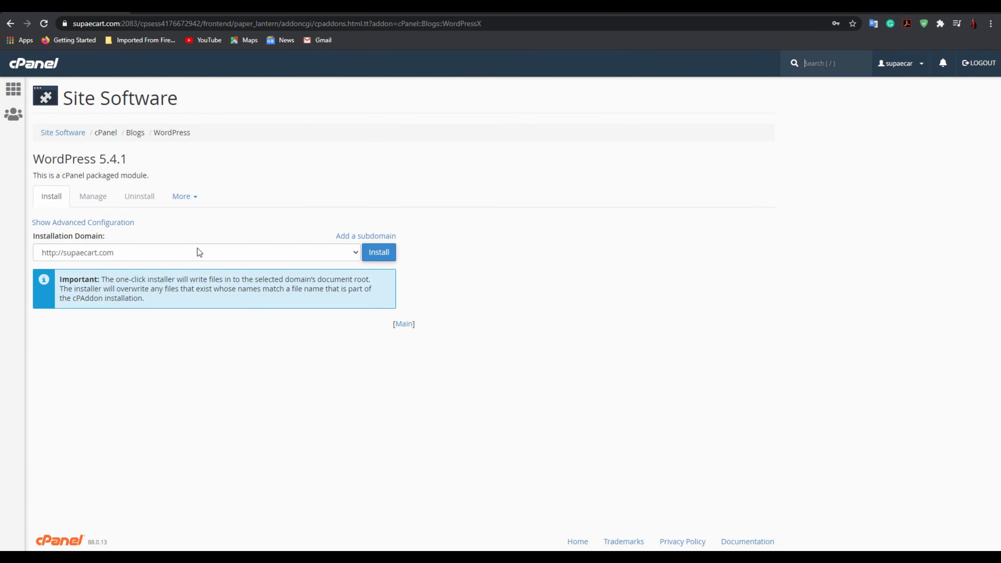
pyautogui.click(130, 256)
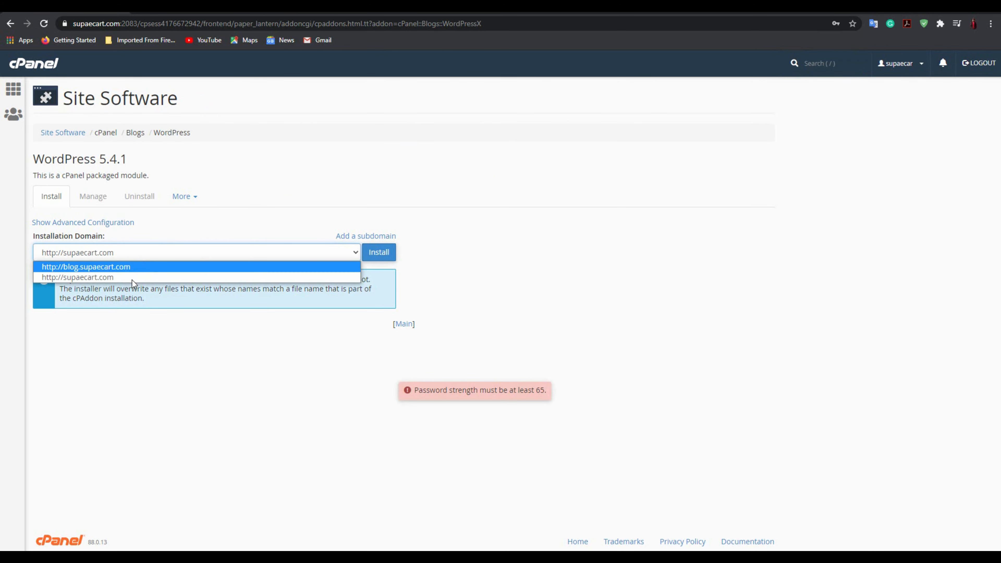
pyautogui.click(143, 275)
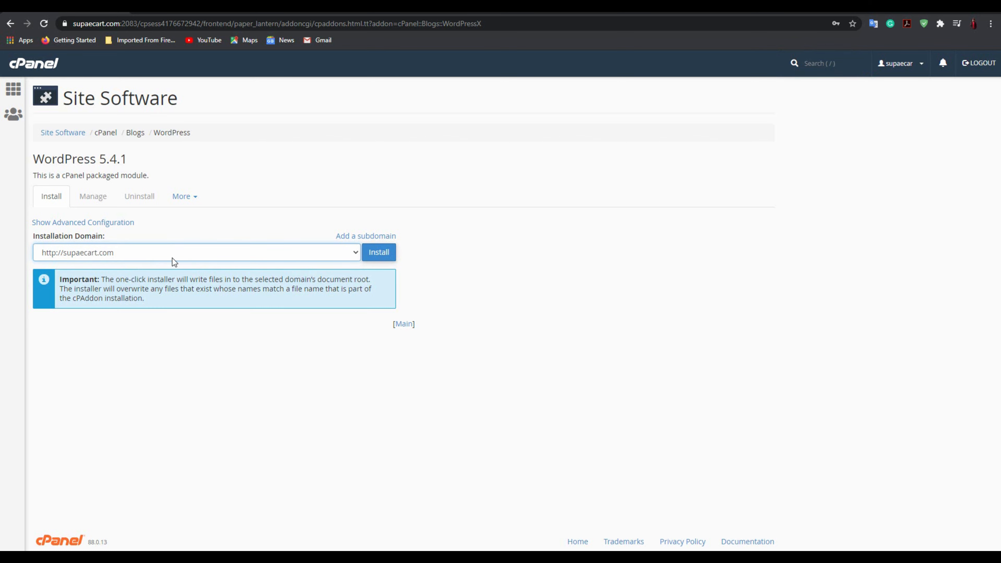
pyautogui.click(194, 205)
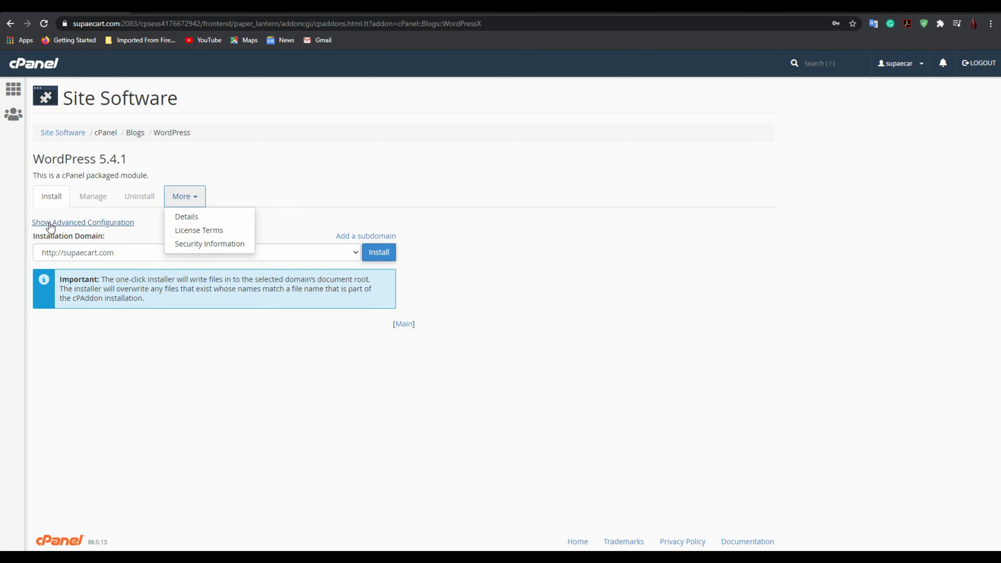
pyautogui.click(147, 214)
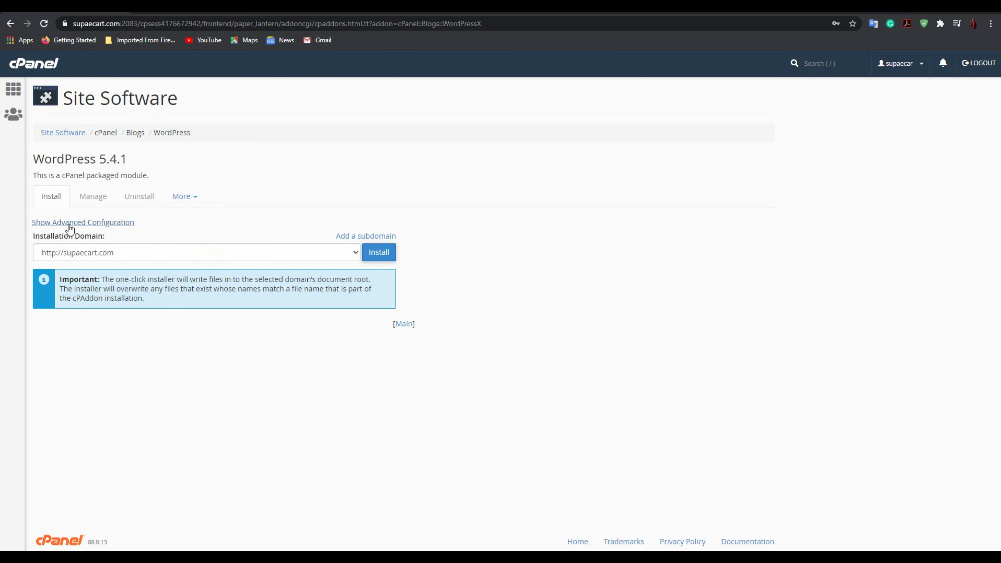
# Show the advanced configuration and clear the 'wordpress' path so it installs at the root.
pyautogui.click(101, 224)
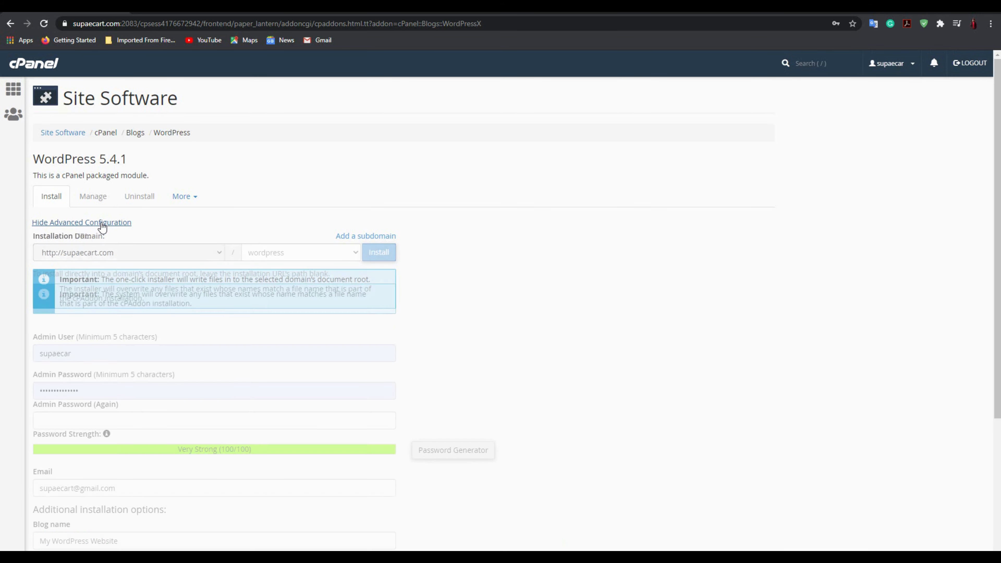
pyautogui.moveTo(293, 252); pyautogui.dragTo(209, 253)
pyautogui.press('BackSpace')
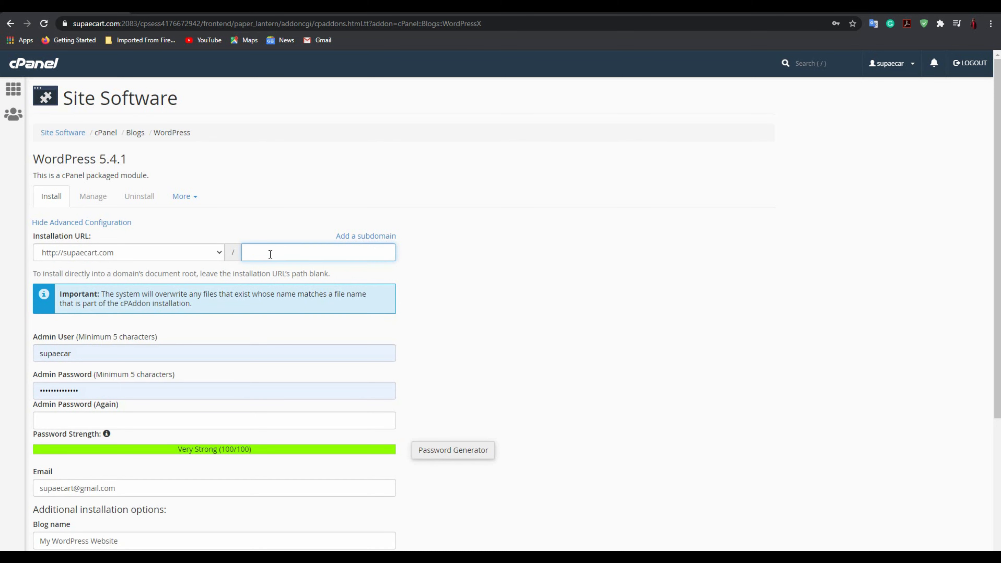
# Replace the prefilled admin username with Admin.
pyautogui.scroll(-4, 158, 288)
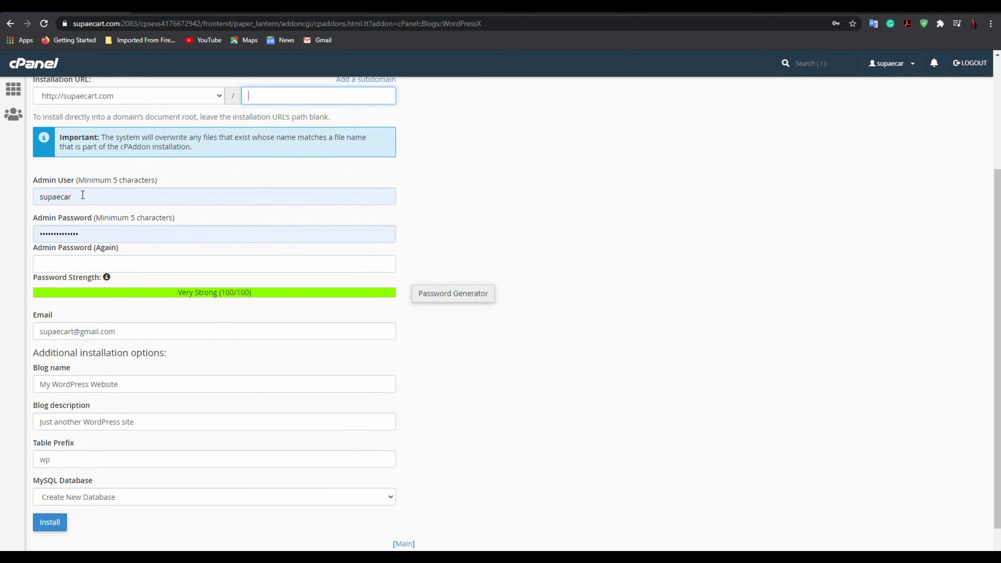
pyautogui.doubleClick(82, 195)
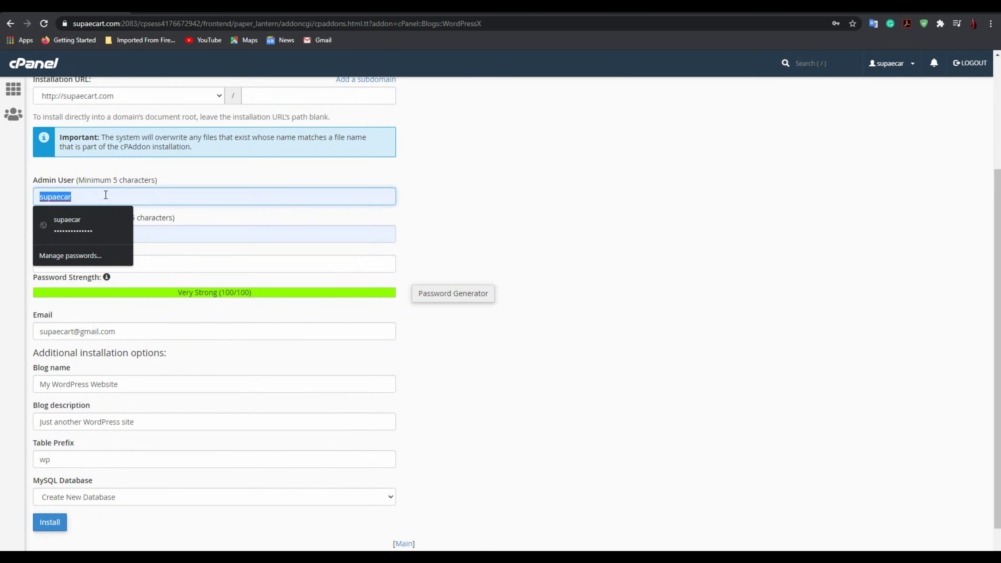
pyautogui.press('BackSpace')
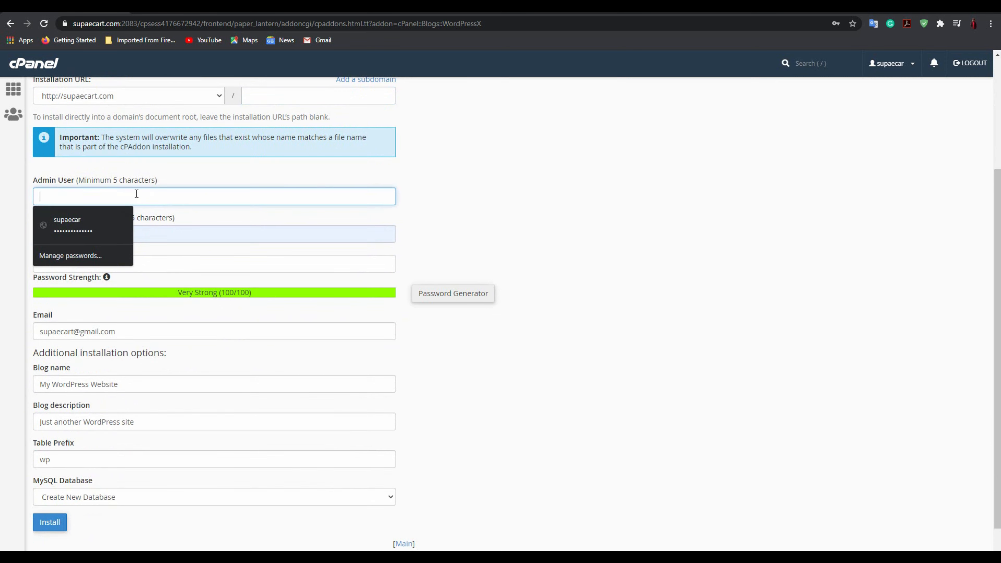
pyautogui.click(208, 216)
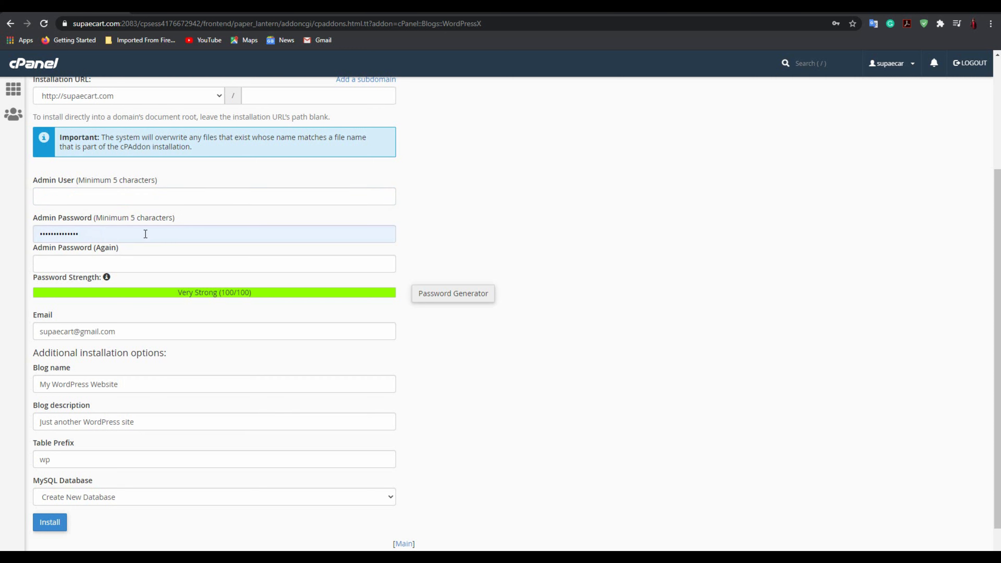
pyautogui.click(125, 195)
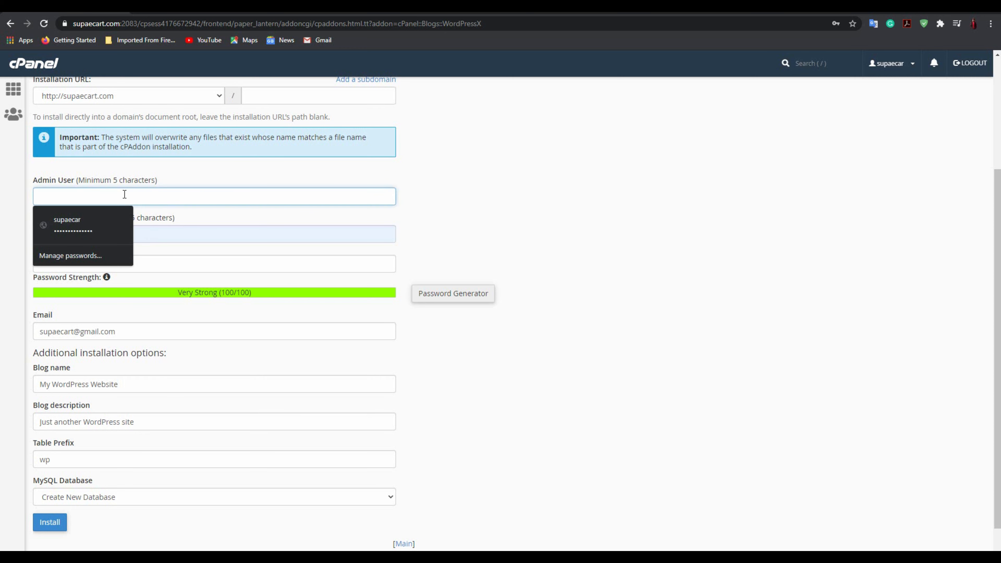
pyautogui.write('Admin')
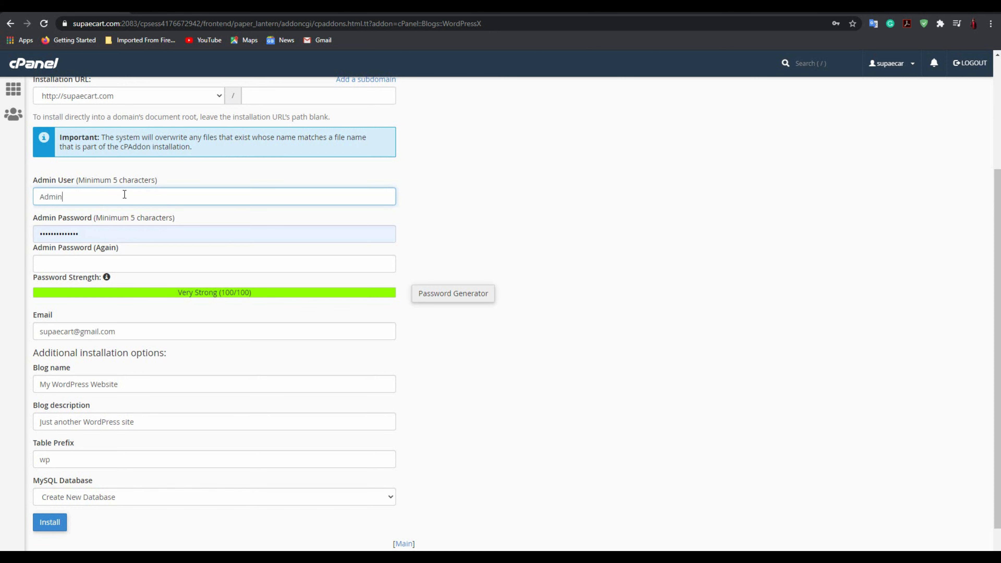
# Enter a new admin password and begin repeating it in the confirmation field.
pyautogui.moveTo(115, 233); pyautogui.dragTo(41, 233)
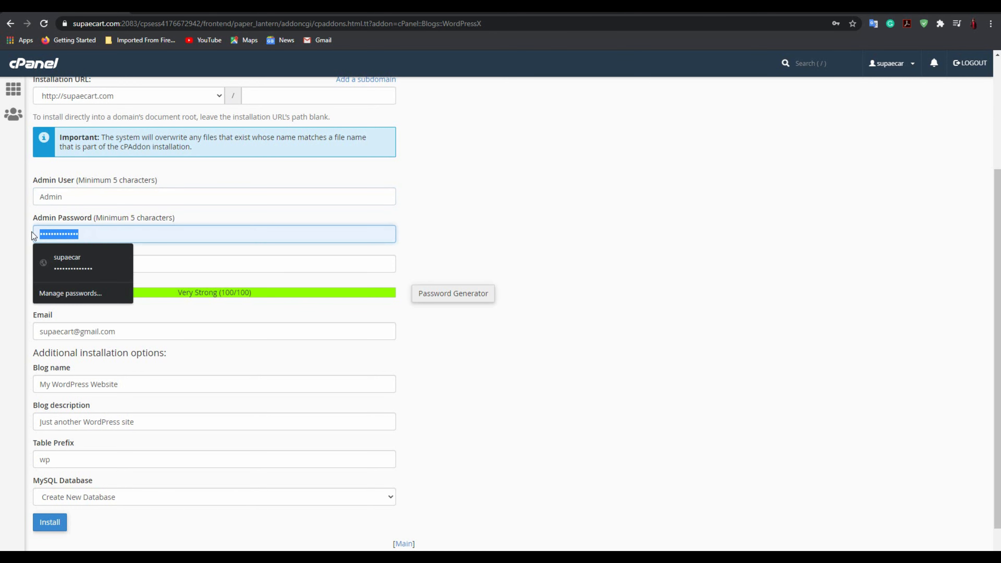
pyautogui.write('su')
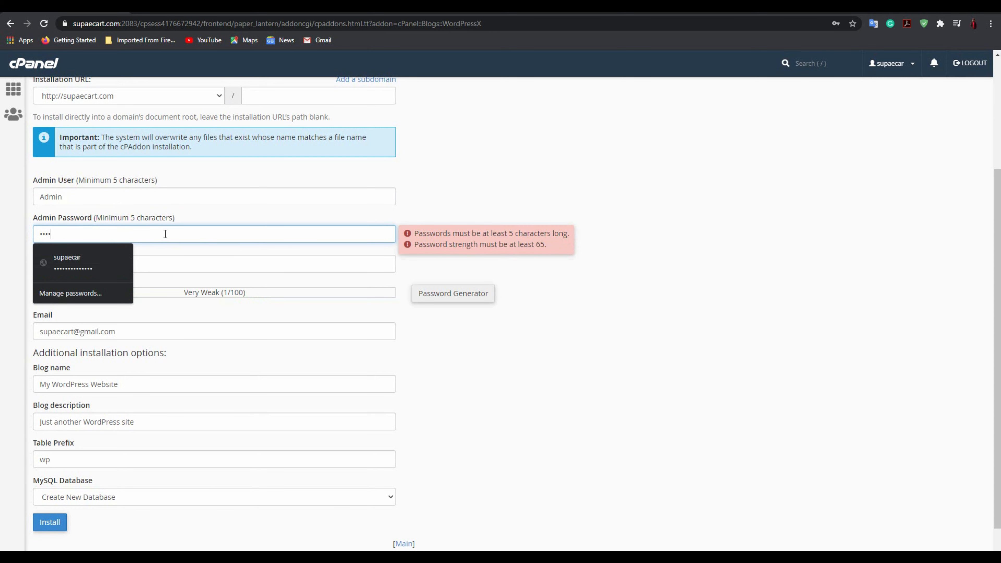
pyautogui.write('••••')
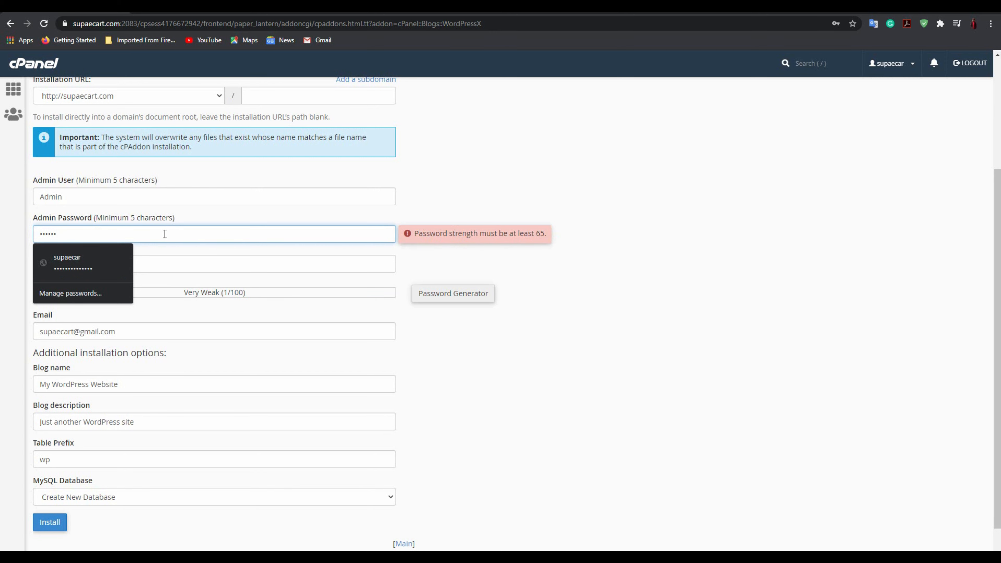
pyautogui.click(203, 258)
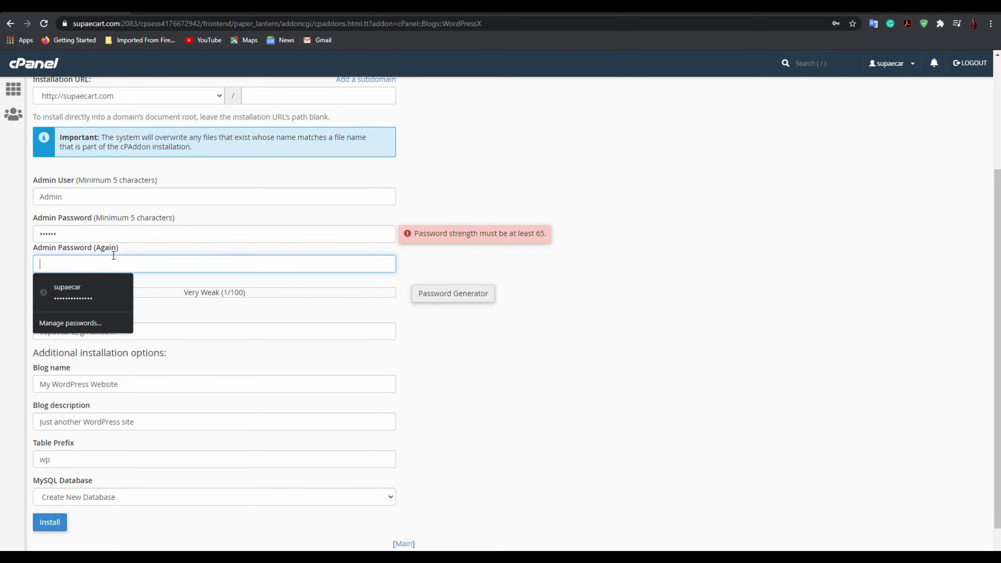
pyautogui.write('••••')
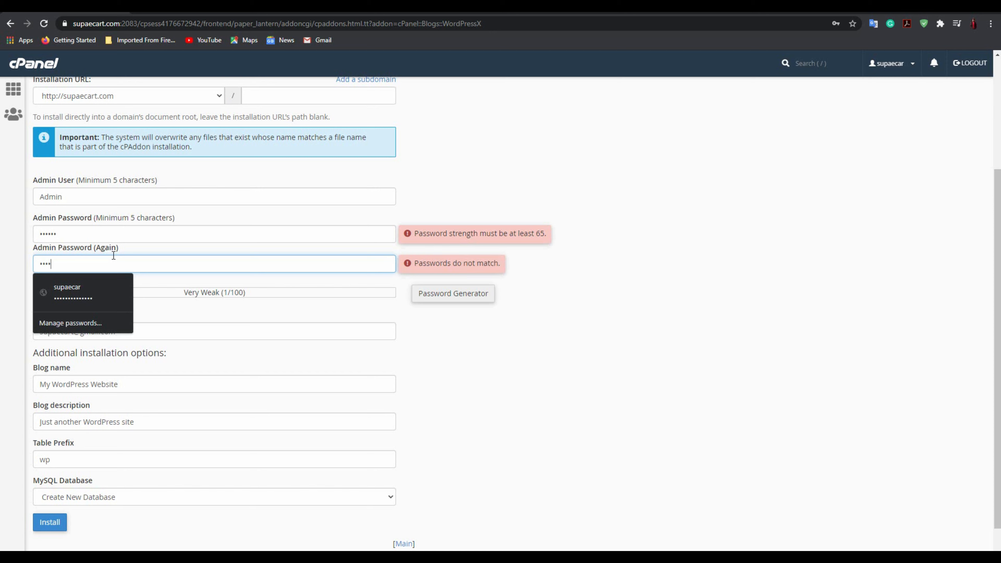
pyautogui.write('••')
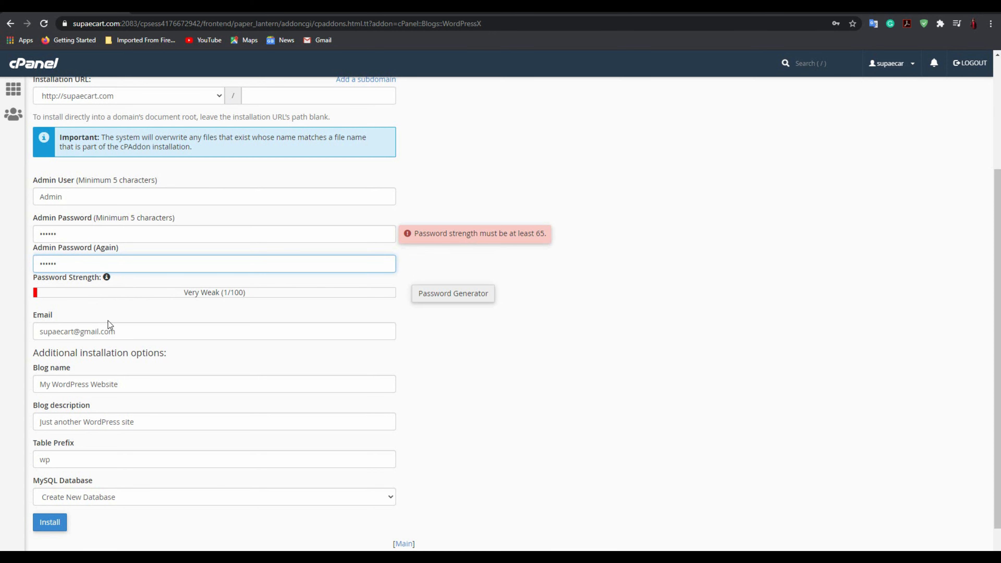
# Change the blog name to 'my fist blog'.
pyautogui.moveTo(132, 333); pyautogui.dragTo(4, 340)
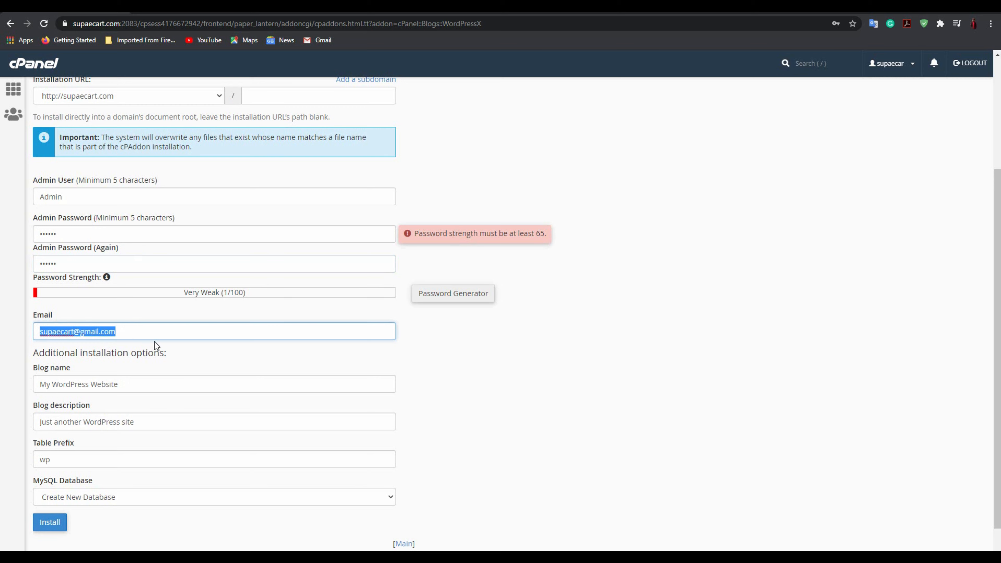
pyautogui.scroll(-1, 158, 335)
pyautogui.moveTo(149, 352); pyautogui.dragTo(22, 355)
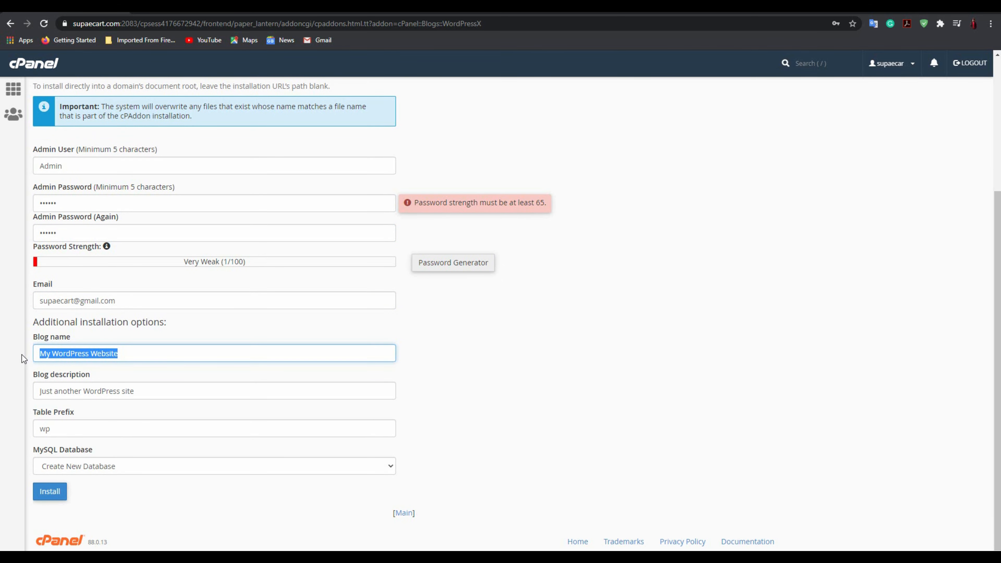
pyautogui.write('my g')
pyautogui.press('BackSpace')
pyautogui.write('fist blog')
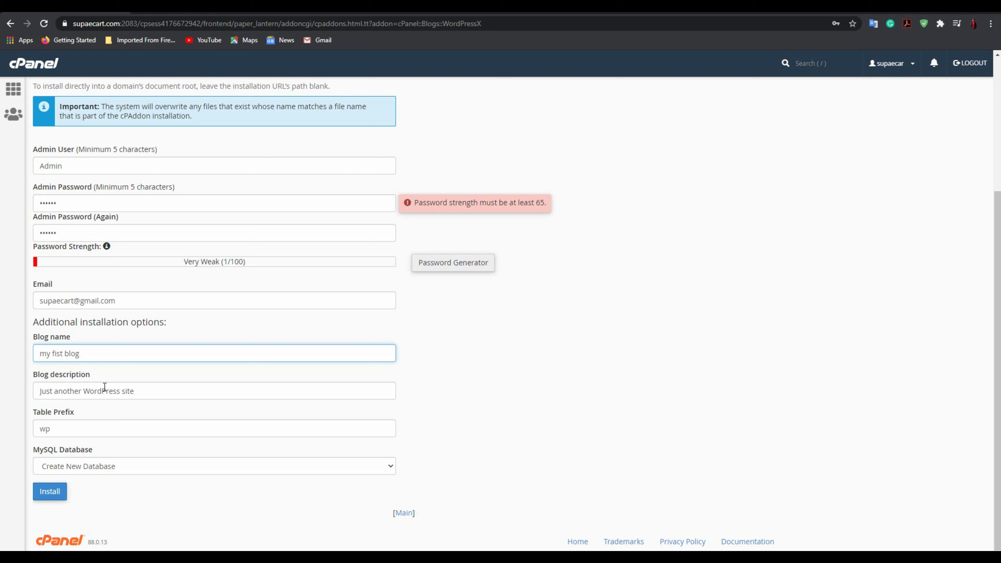
pyautogui.press('Tab')
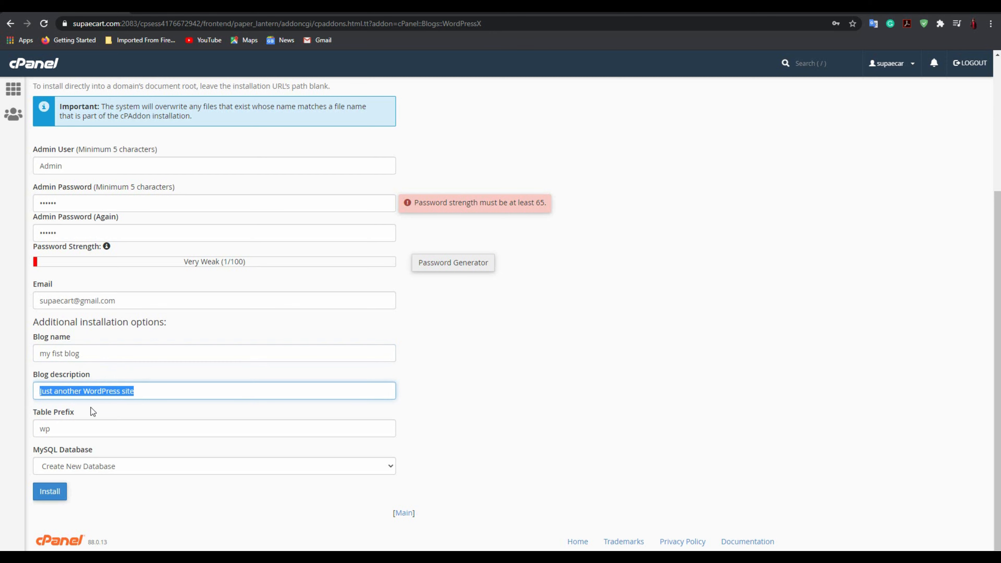
# Clear the table prefix, keep Create New Database, and submit the installation.
pyautogui.click(77, 428)
pyautogui.press('BackSpace')
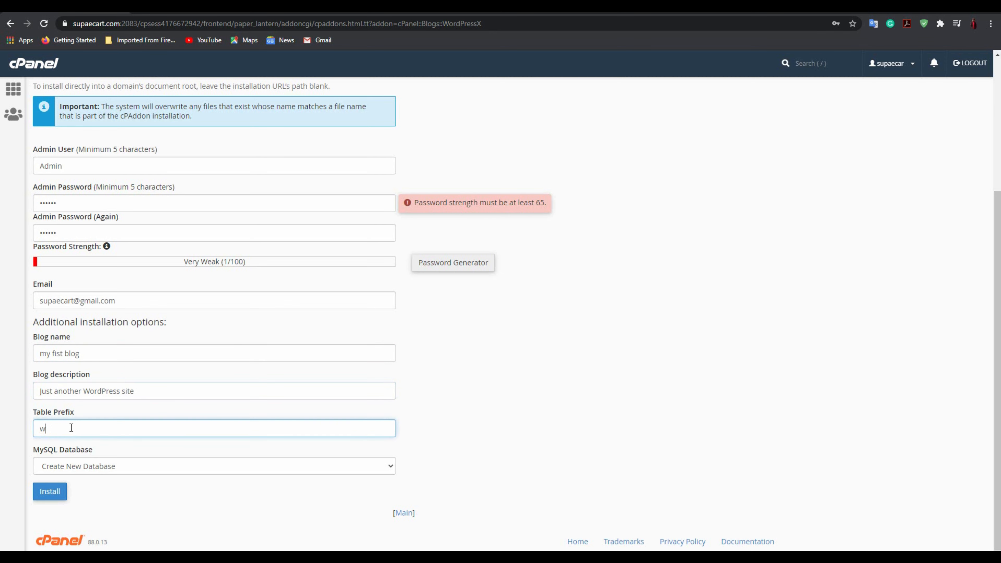
pyautogui.press('BackSpace')
pyautogui.click(90, 467)
pyautogui.click(92, 466)
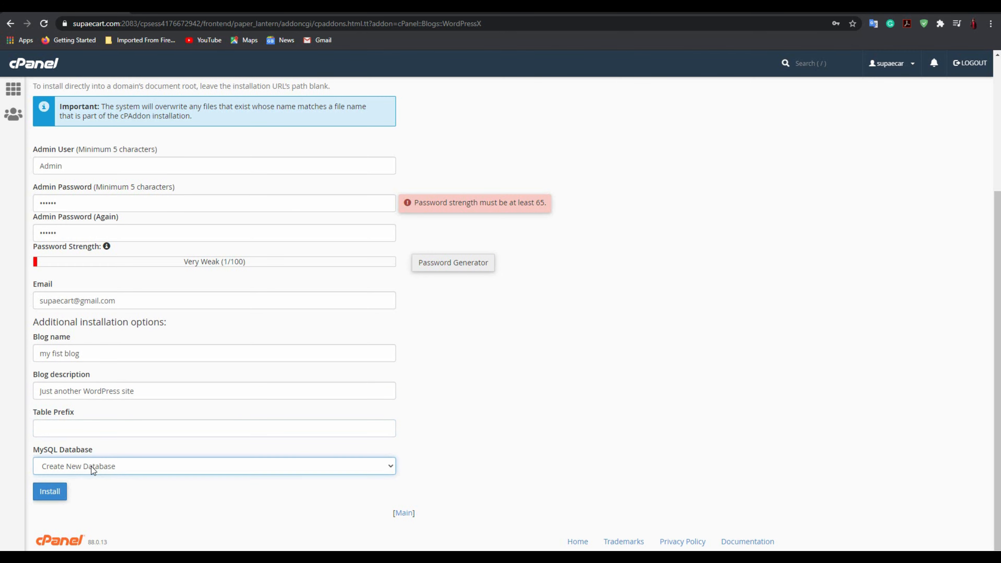
pyautogui.scroll(5, 132, 473)
pyautogui.scroll(-5, 132, 472)
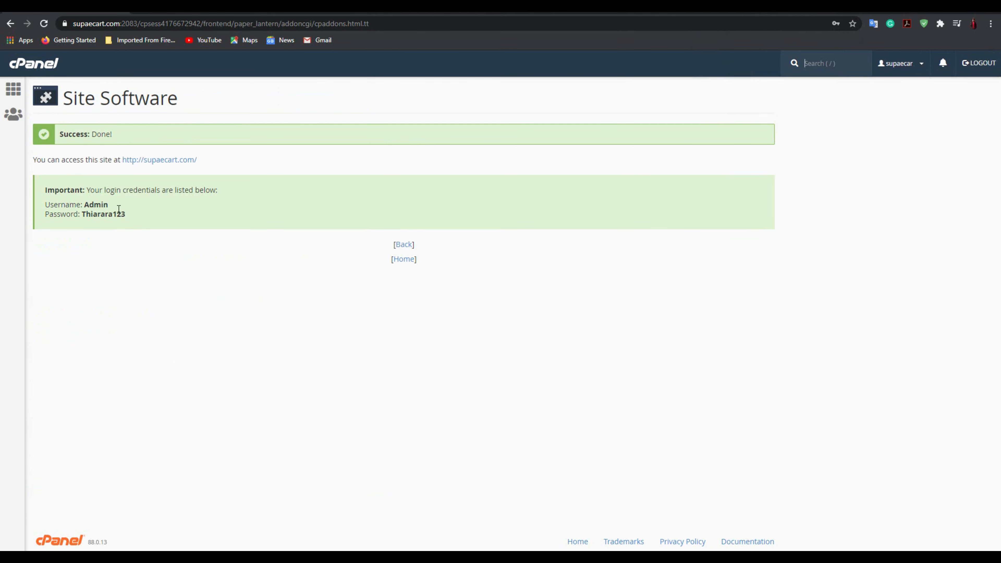
# Visit the new supaecart.com site, reloading past the 503 error, and check its title and tagline.
pyautogui.moveTo(138, 211); pyautogui.dragTo(88, 197)
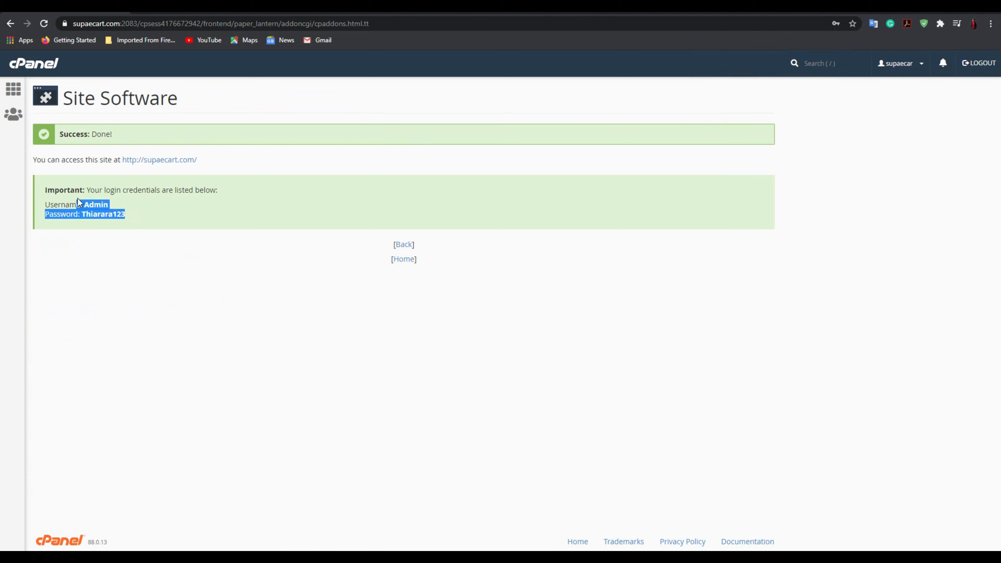
pyautogui.click(159, 160)
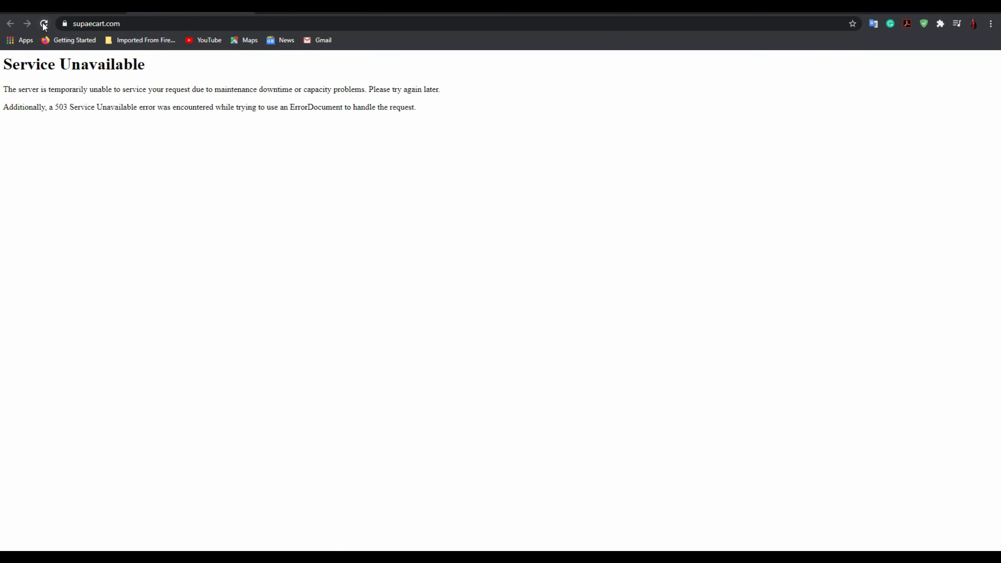
pyautogui.click(43, 24)
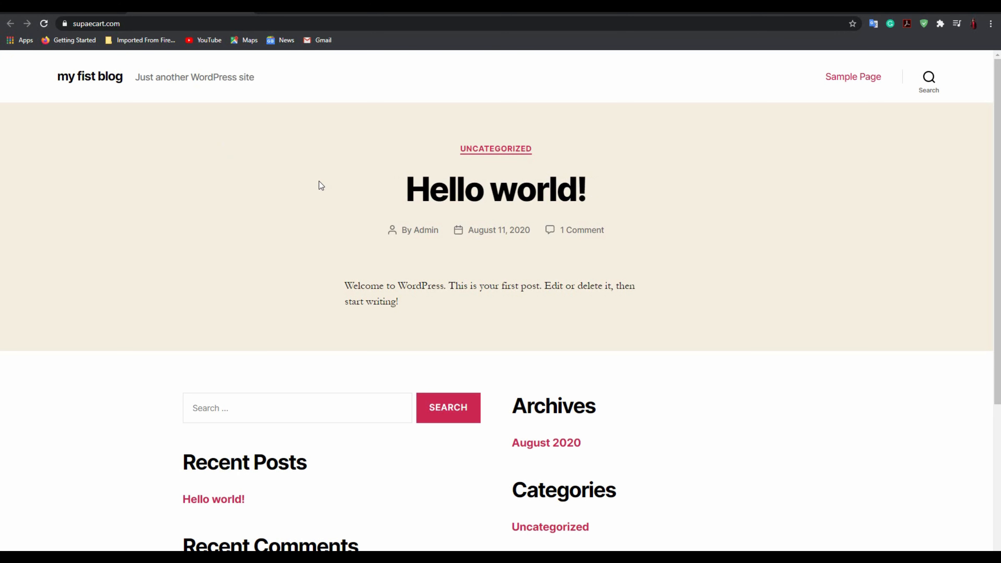
pyautogui.scroll(-5, 346, 217)
pyautogui.scroll(5, 375, 245)
pyautogui.moveTo(125, 79); pyautogui.dragTo(58, 80)
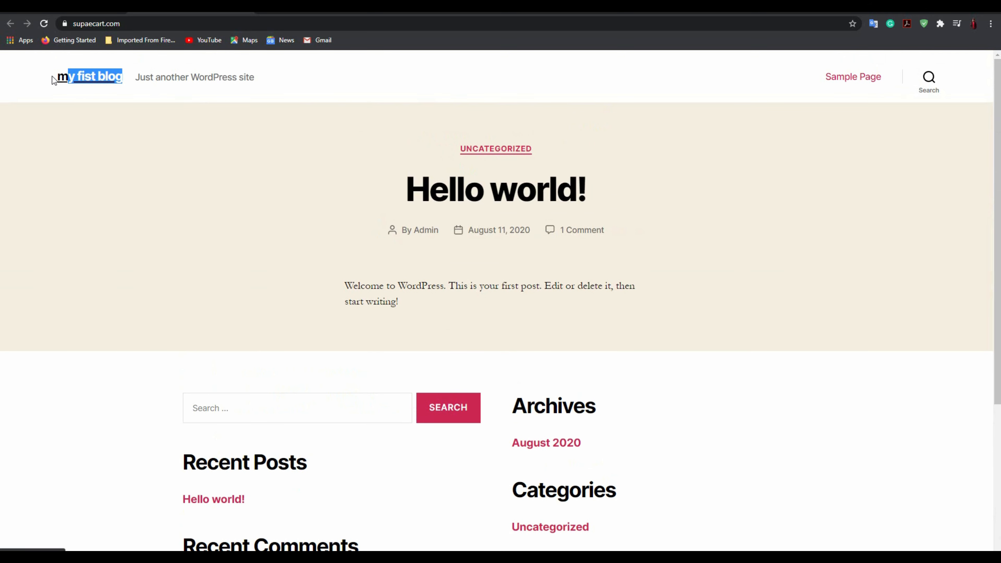
pyautogui.click(58, 80)
pyautogui.tripleClick(136, 78)
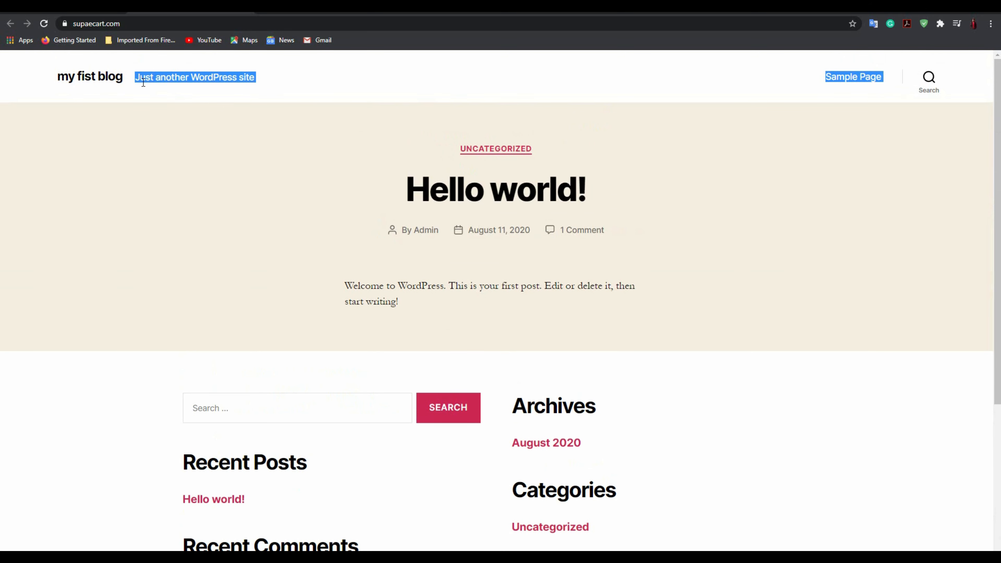
# Go to supaecart.com/wp-admin to reach the admin login page.
pyautogui.click(142, 25)
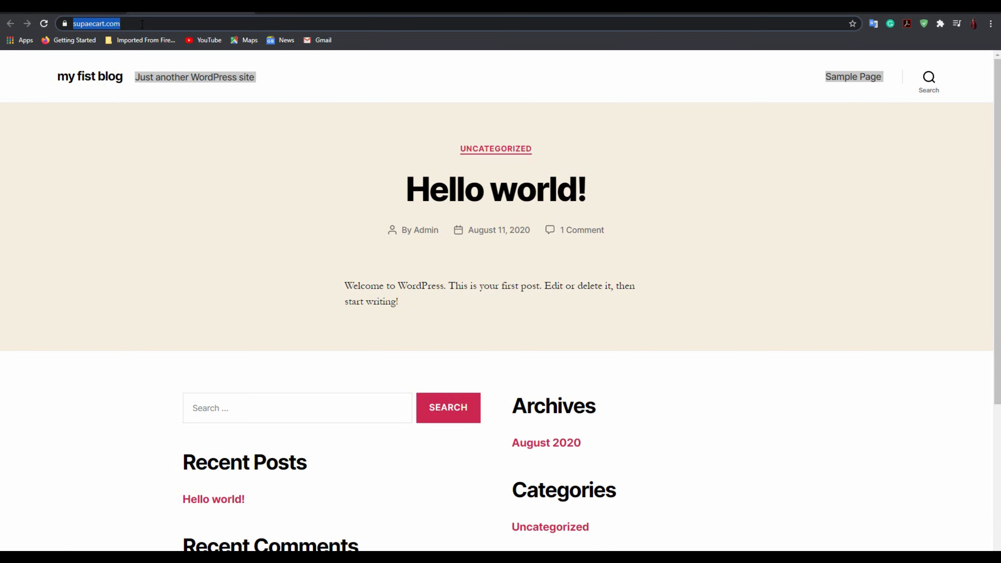
pyautogui.click(142, 24)
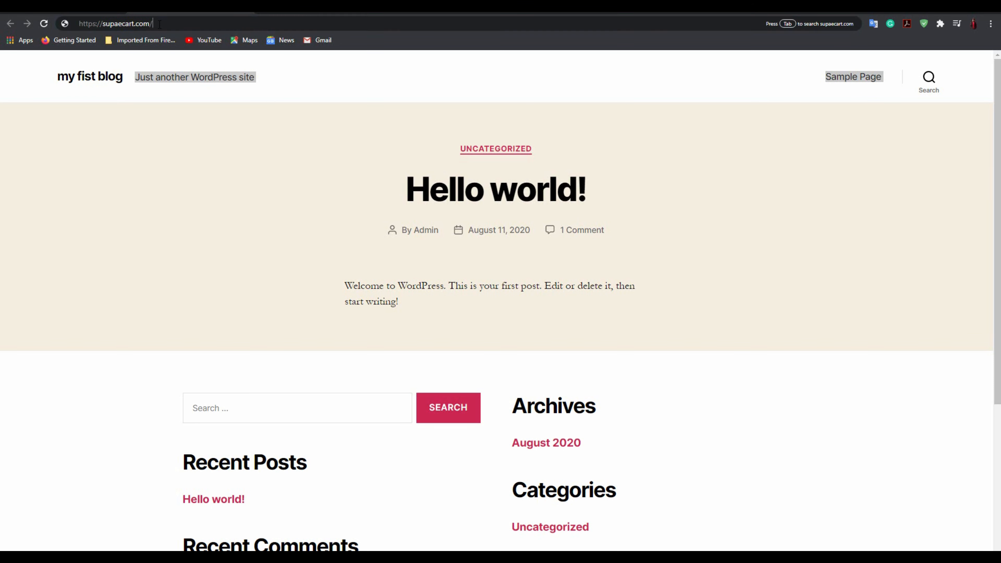
pyautogui.write('/wp')
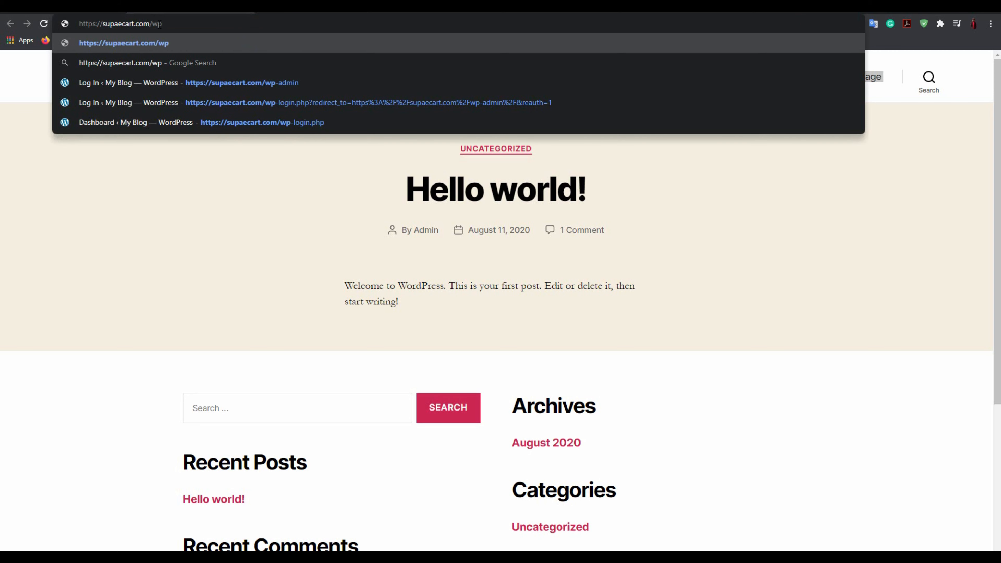
pyautogui.write('-admin')
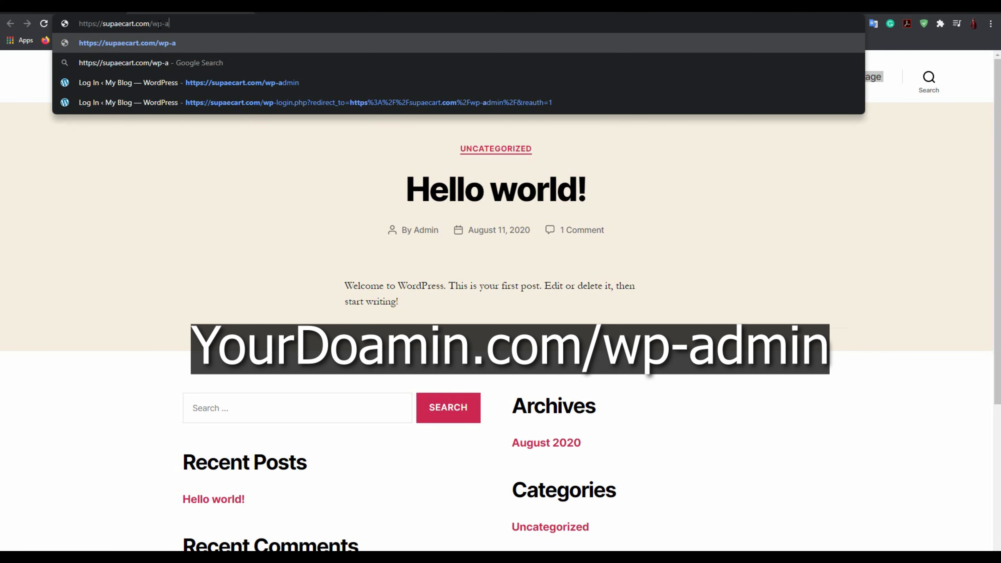
pyautogui.press('Return')
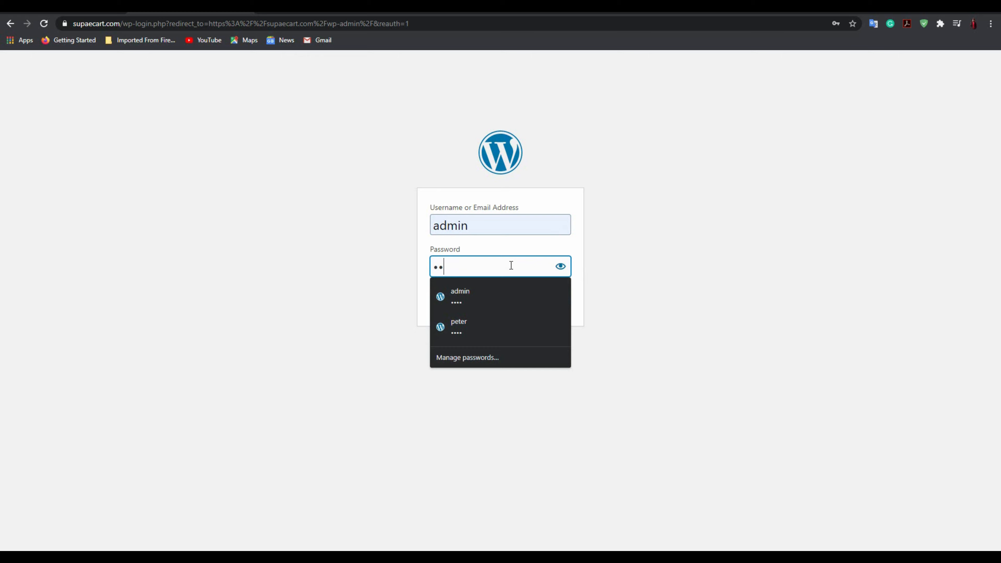
# Log in with the autofilled admin credentials, decline saving the password, and switch to the YouTube tutorial.
pyautogui.click(557, 296)
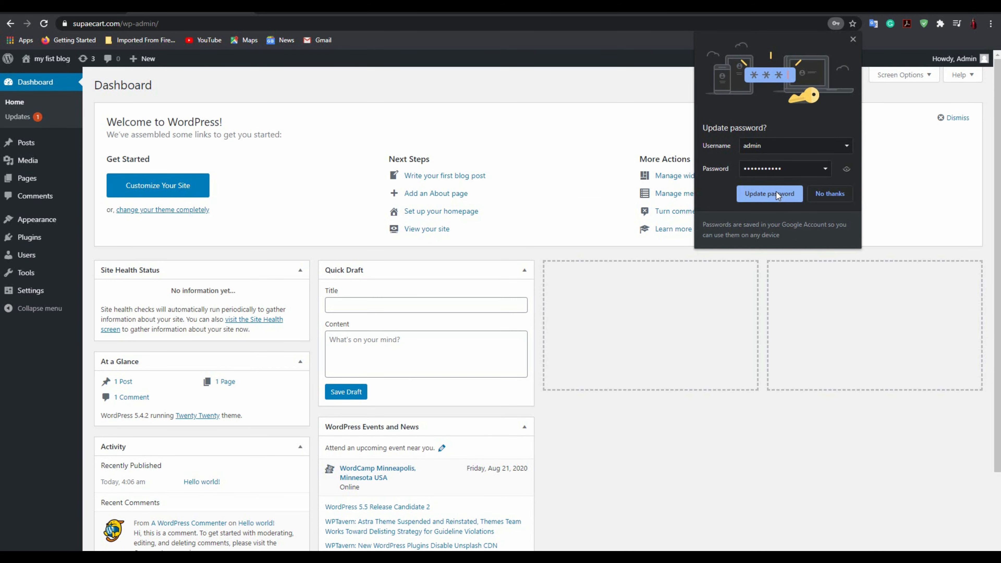
pyautogui.click(831, 194)
pyautogui.scroll(-3, 348, 300)
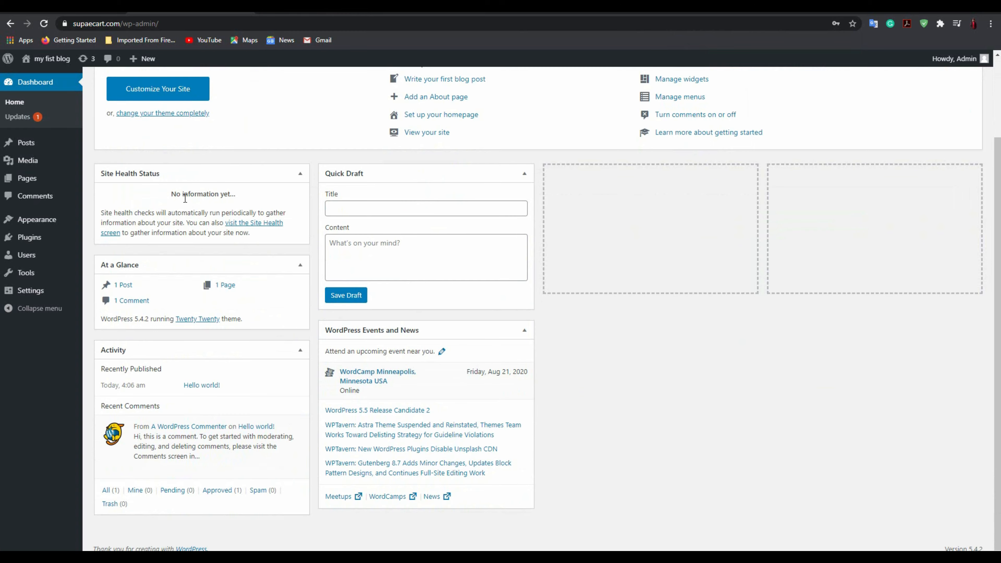
pyautogui.scroll(3, 181, 123)
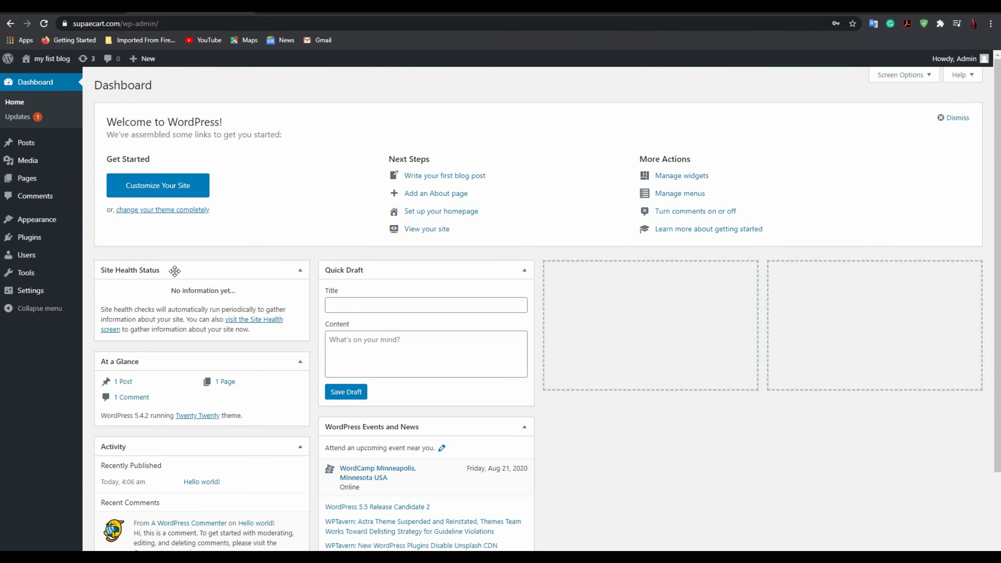
pyautogui.click(315, 13)
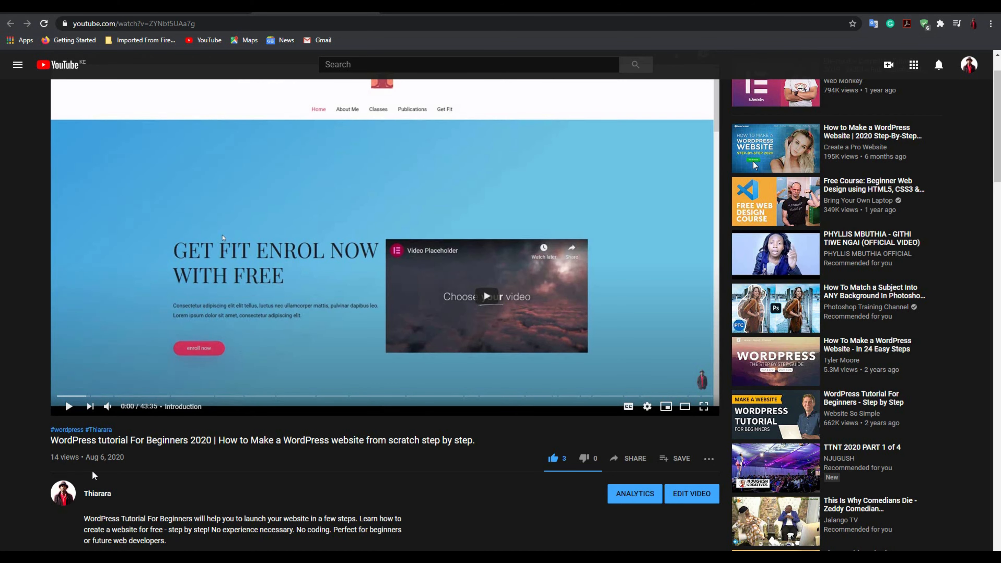
# Skip the tutorial ahead to the Domain and Hosting chapter and 17:04, then return to Site Software.
pyautogui.moveTo(42, 445); pyautogui.dragTo(86, 443)
pyautogui.click(201, 457)
pyautogui.moveTo(91, 396); pyautogui.dragTo(292, 405)
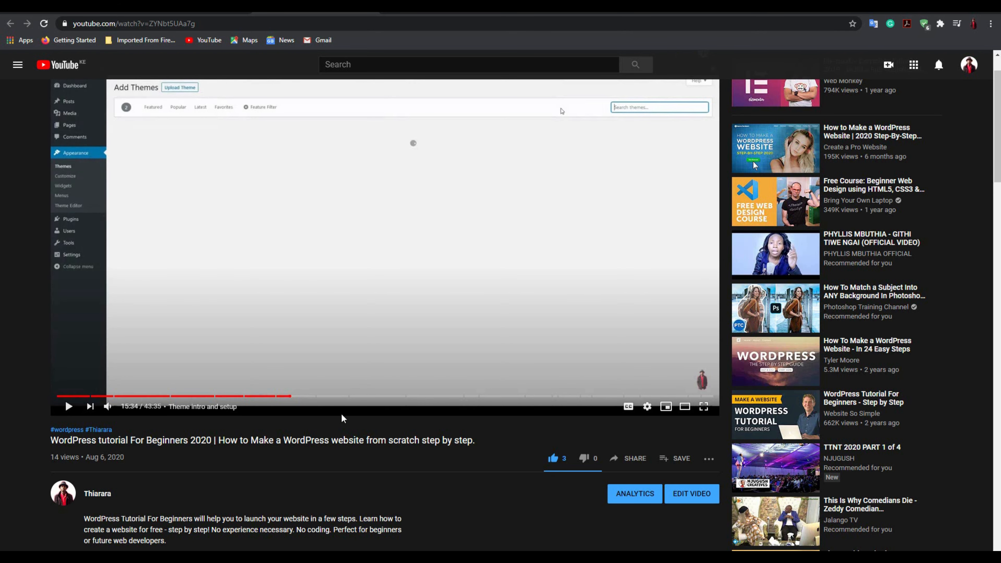
pyautogui.moveTo(290, 396); pyautogui.dragTo(314, 397)
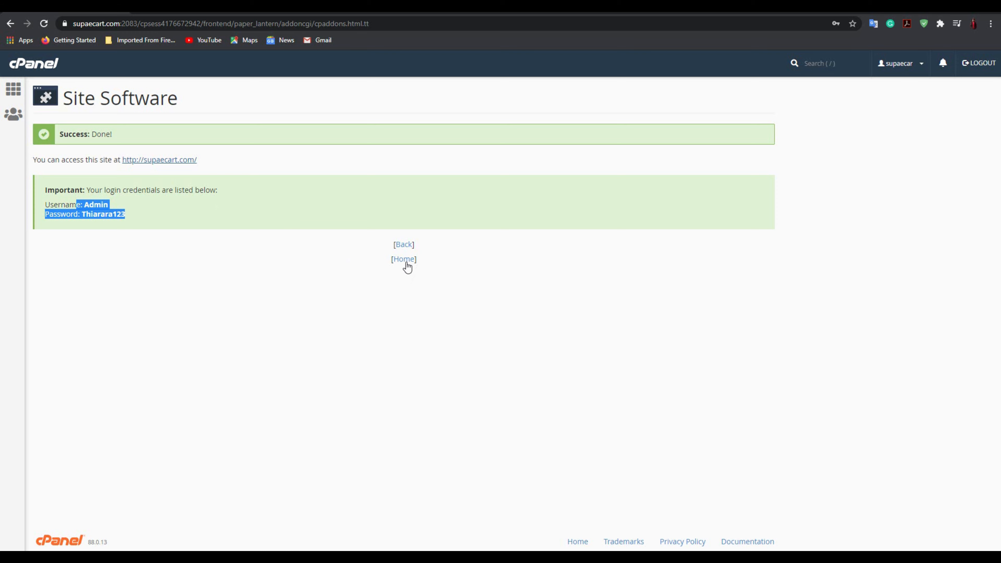
pyautogui.click(406, 263)
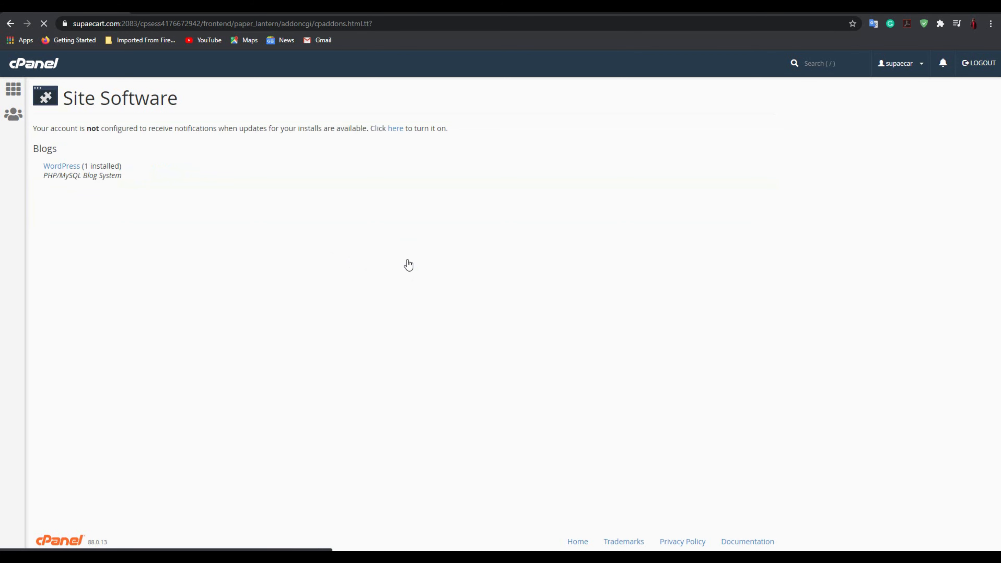
# Go to the cPanel home page and open WordPress in the Softaculous Apps Installer.
pyautogui.click(39, 73)
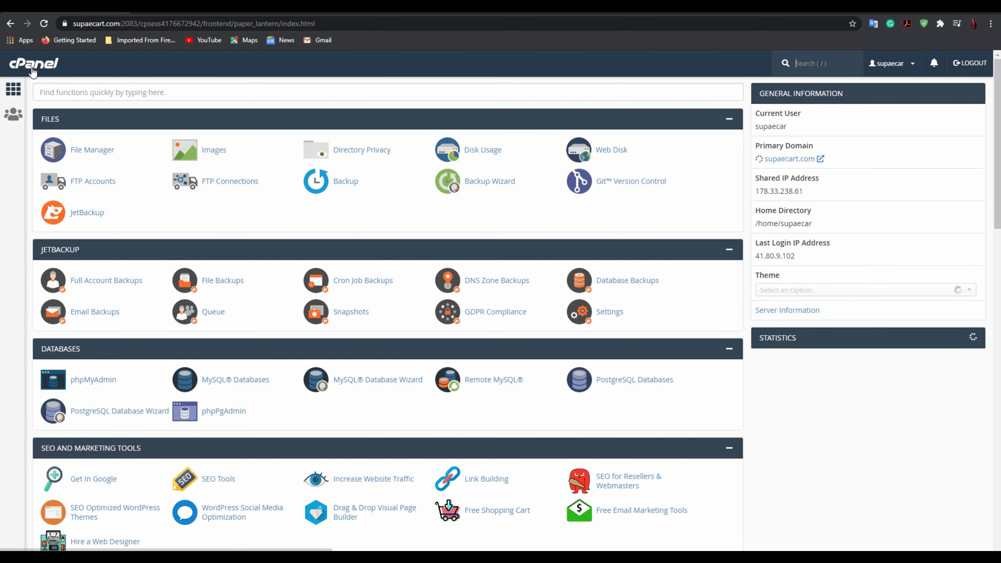
pyautogui.scroll(-2, 172, 129)
pyautogui.scroll(-20, 173, 129)
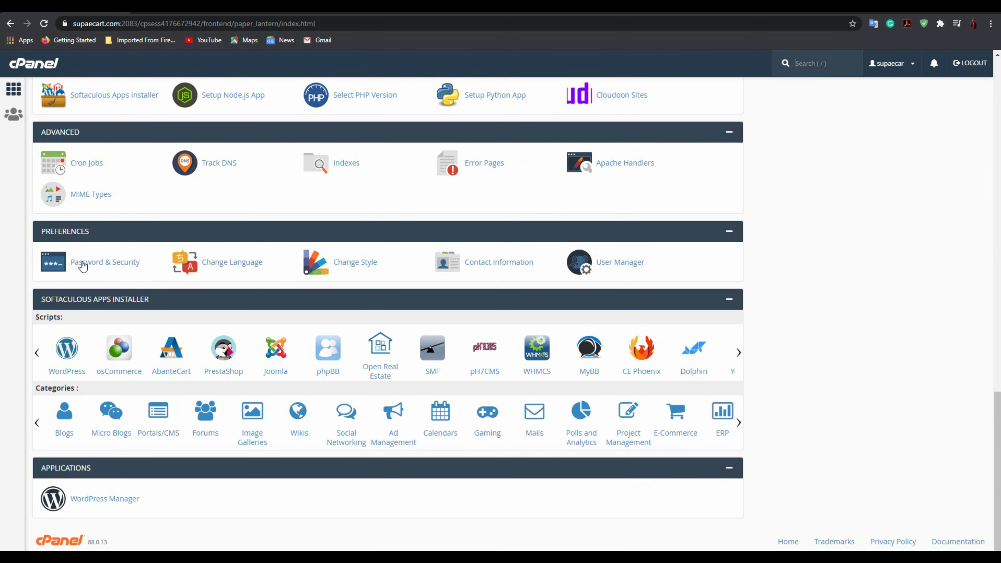
pyautogui.moveTo(39, 304); pyautogui.dragTo(88, 307)
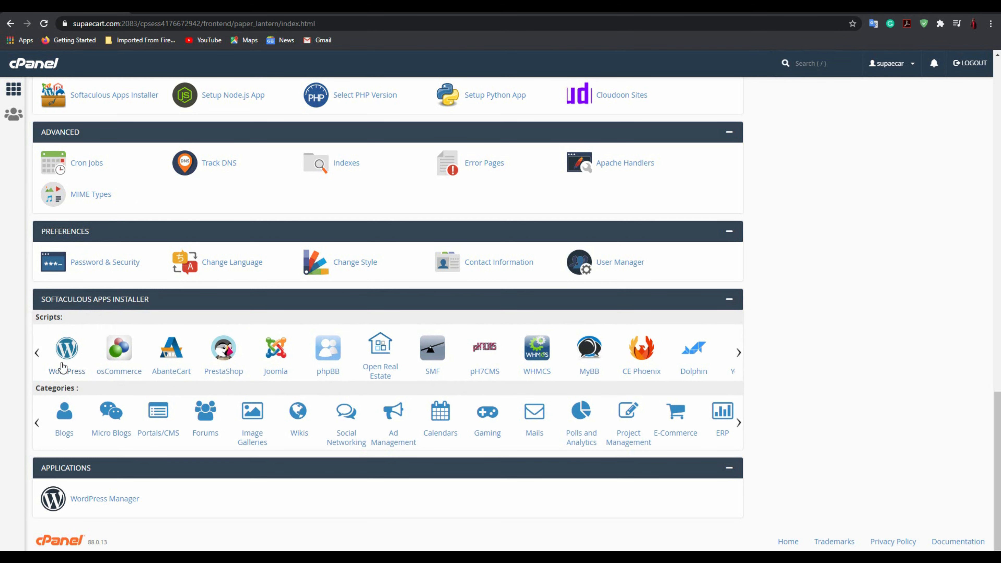
pyautogui.click(67, 348)
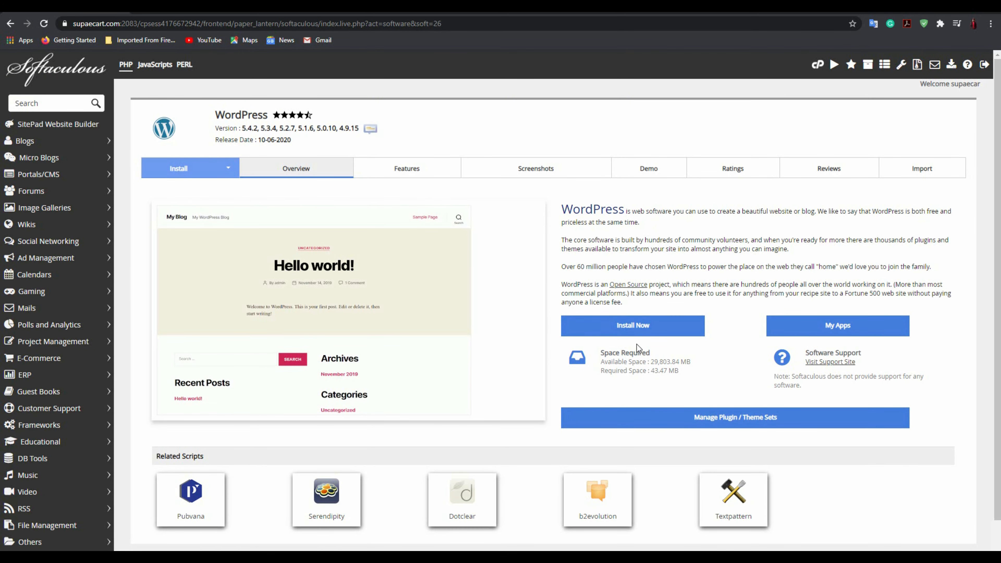
# Start a WordPress 5.4.2 install on blog.supaecart.com with the In Directory field cleared.
pyautogui.click(621, 330)
pyautogui.tripleClick(202, 247)
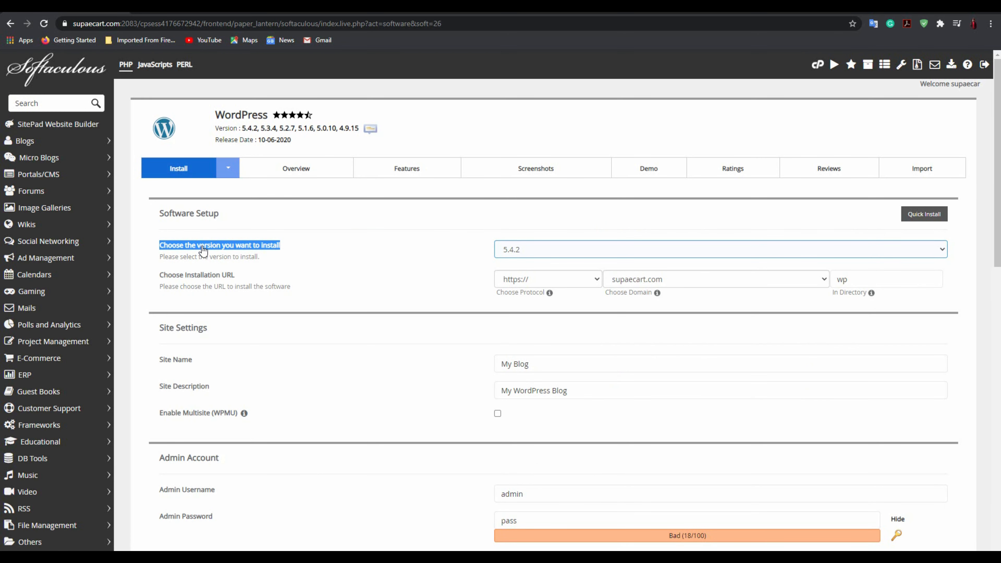
pyautogui.click(364, 255)
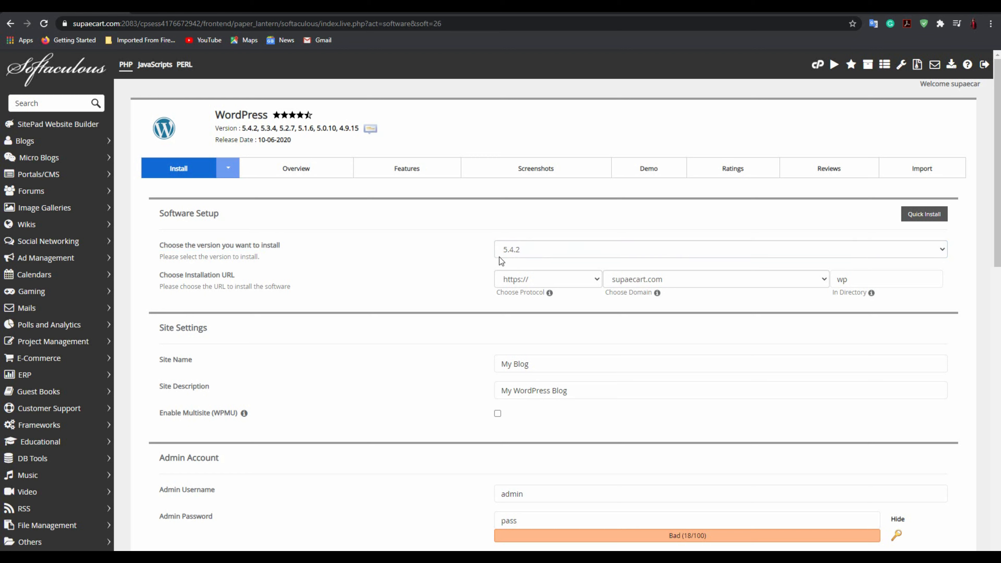
pyautogui.click(526, 252)
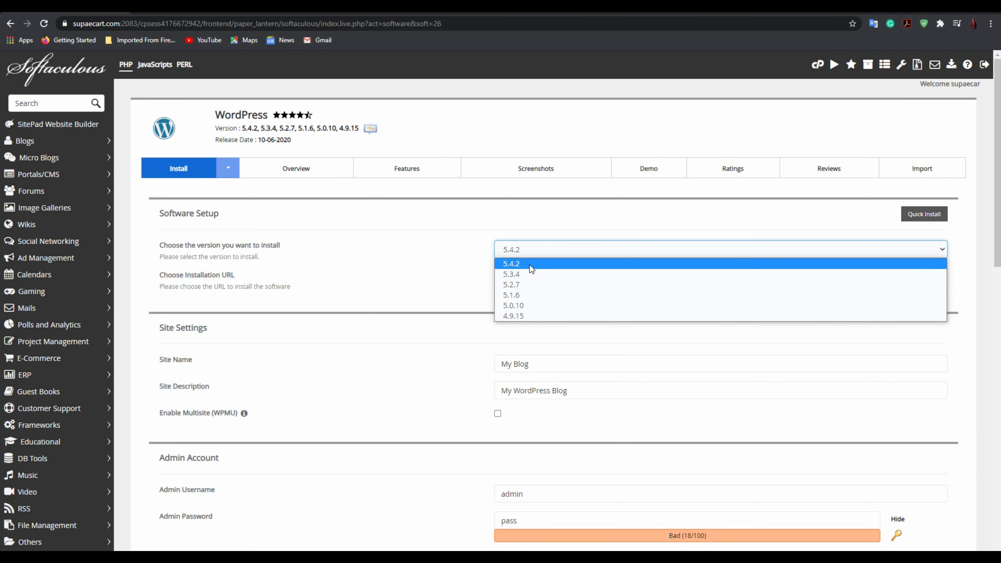
pyautogui.moveTo(466, 258); pyautogui.dragTo(453, 251)
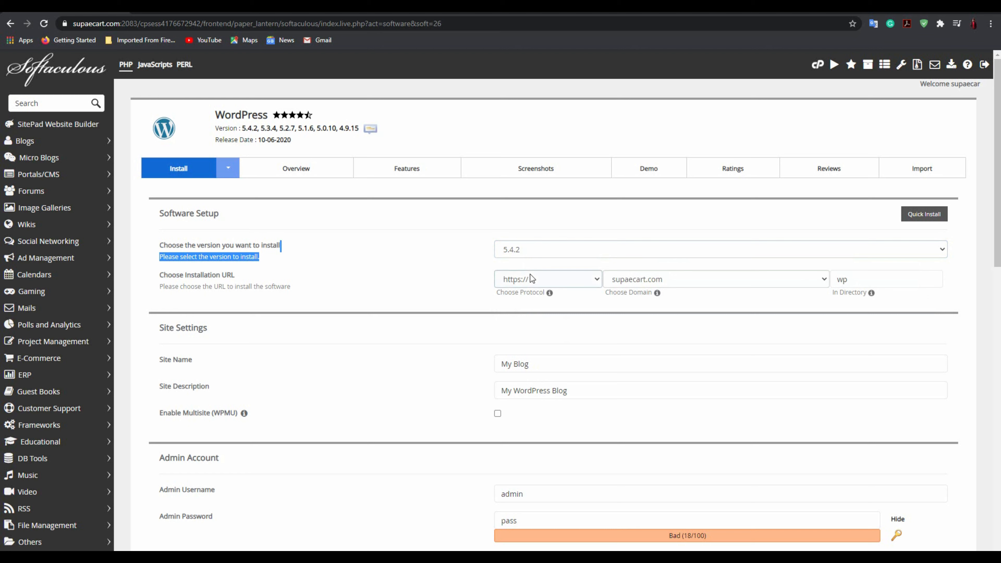
pyautogui.click(679, 280)
pyautogui.click(671, 303)
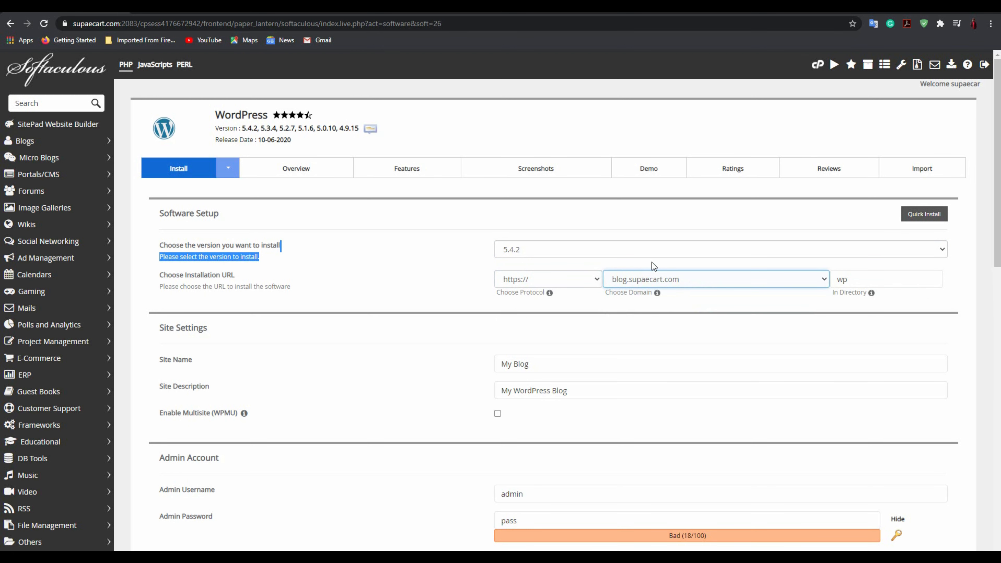
pyautogui.doubleClick(858, 284)
pyautogui.press('BackSpace')
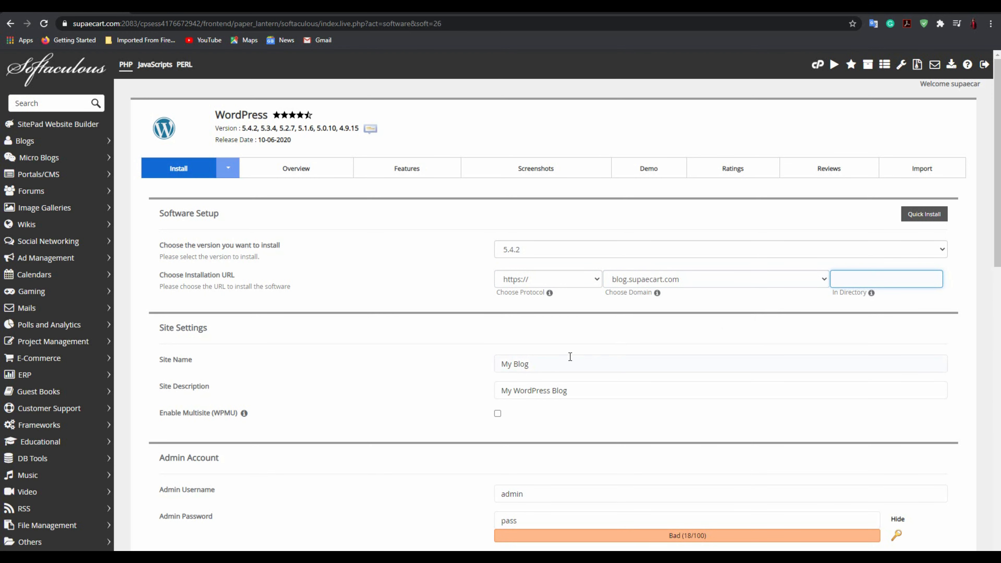
# Name the site 'me second blog' with the description 'test web'.
pyautogui.moveTo(547, 365); pyautogui.dragTo(447, 364)
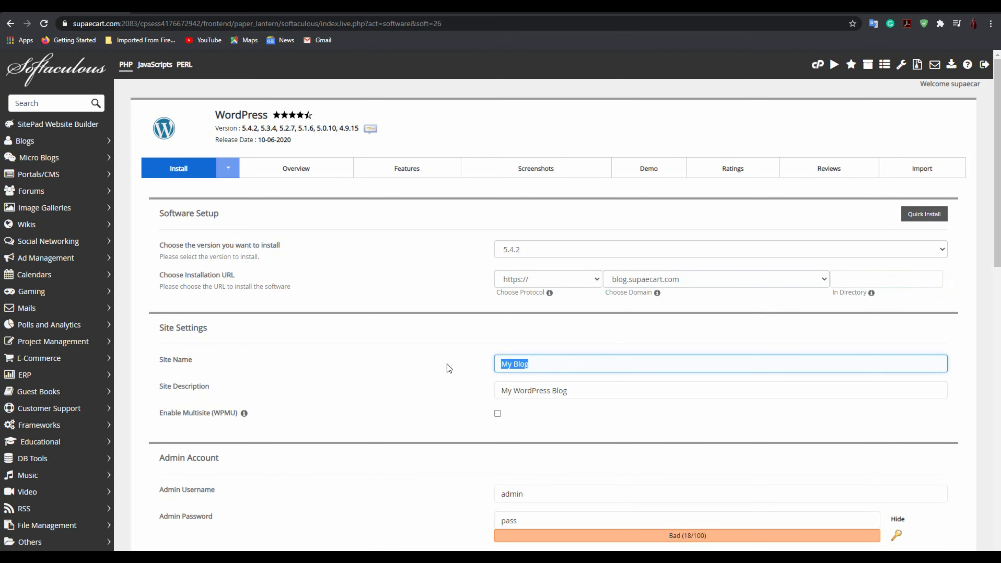
pyautogui.write('me second blog')
pyautogui.moveTo(568, 391); pyautogui.dragTo(489, 390)
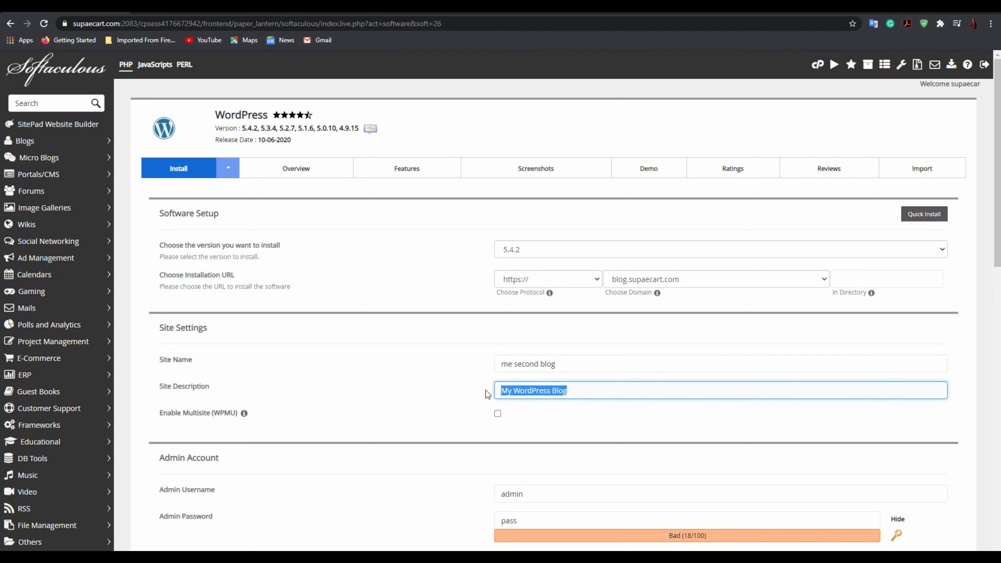
pyautogui.write('test web')
# Review the admin username and password values further down the install form.
pyautogui.scroll(-4, 485, 390)
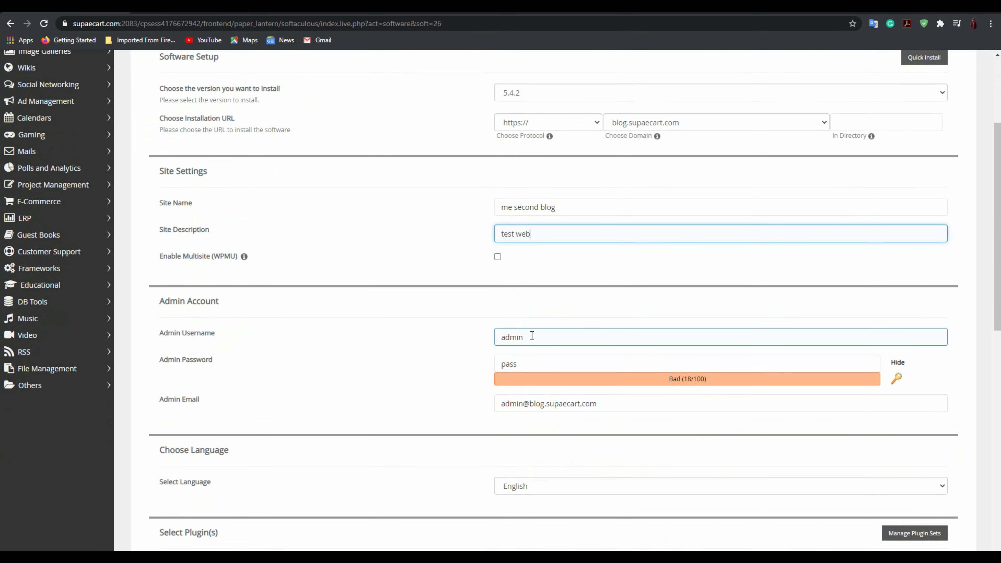
pyautogui.moveTo(473, 334); pyautogui.dragTo(129, 334)
pyautogui.doubleClick(498, 337)
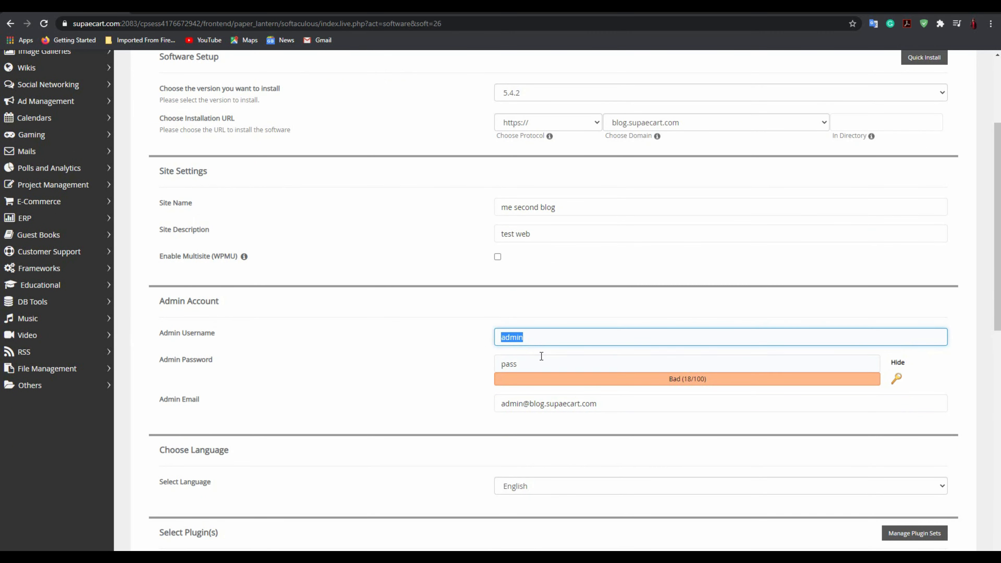
pyautogui.moveTo(556, 364); pyautogui.dragTo(463, 367)
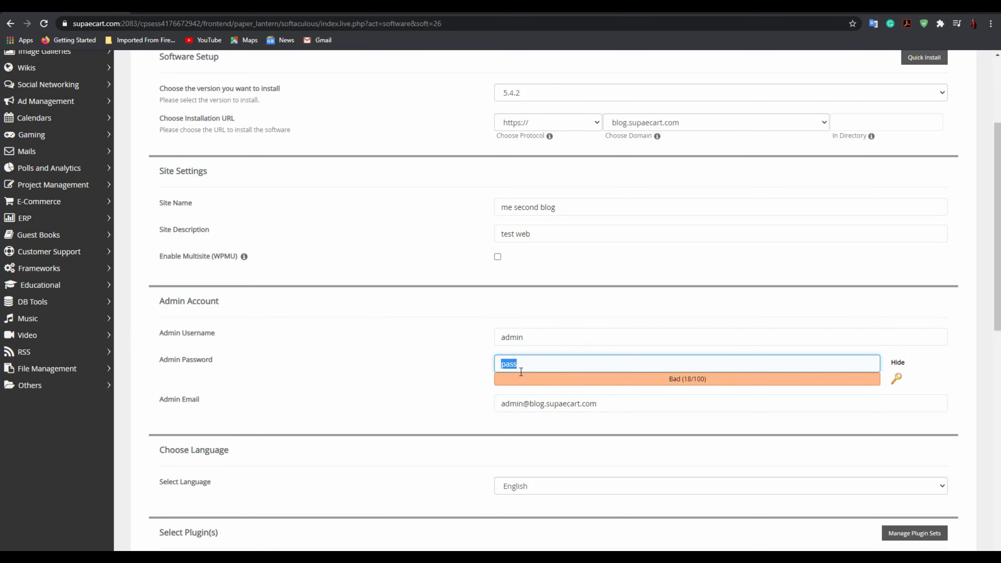
pyautogui.scroll(-12, 461, 445)
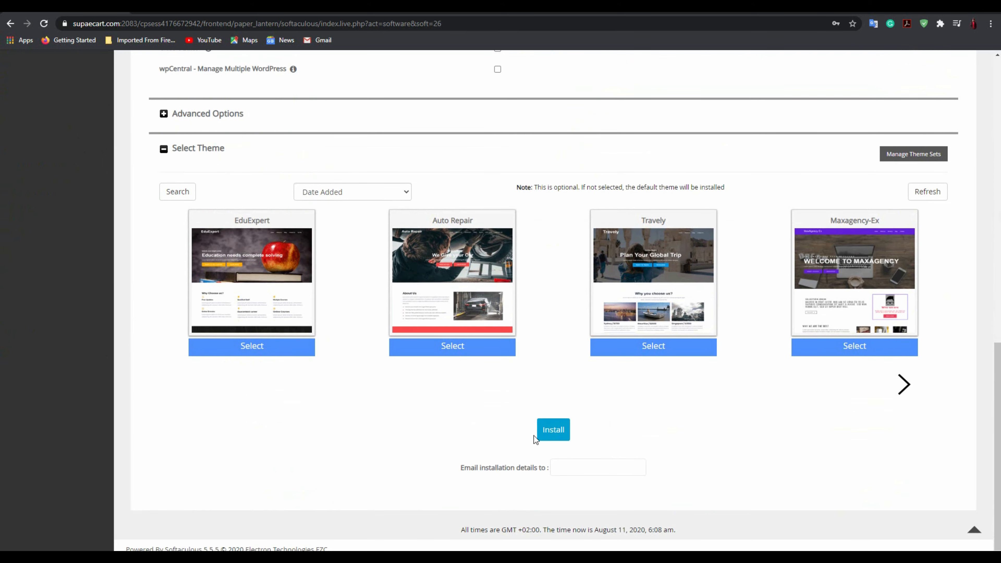
# Install the second WordPress blog and open blog.supaecart.com in a new tab.
pyautogui.click(553, 430)
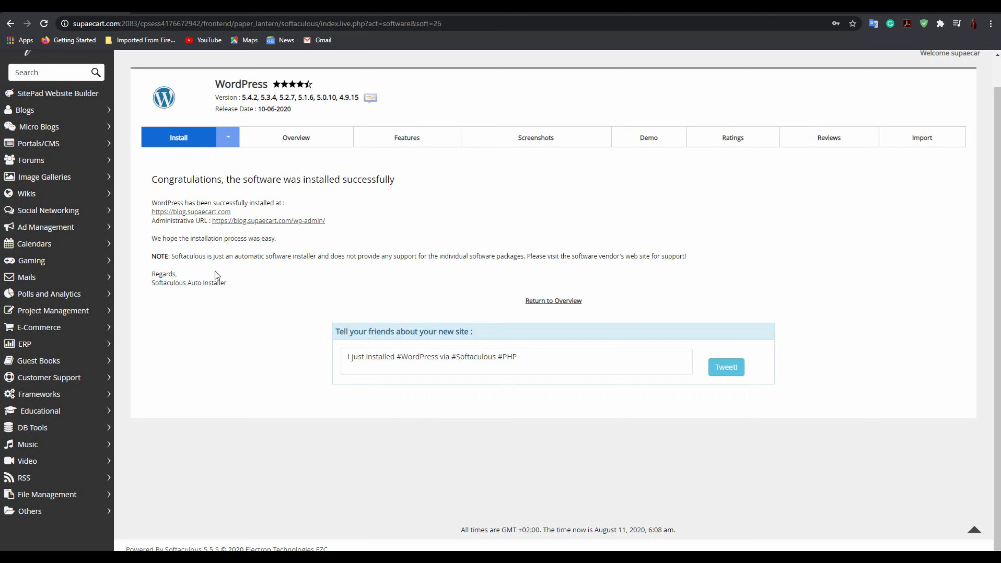
pyautogui.rightClick(197, 213)
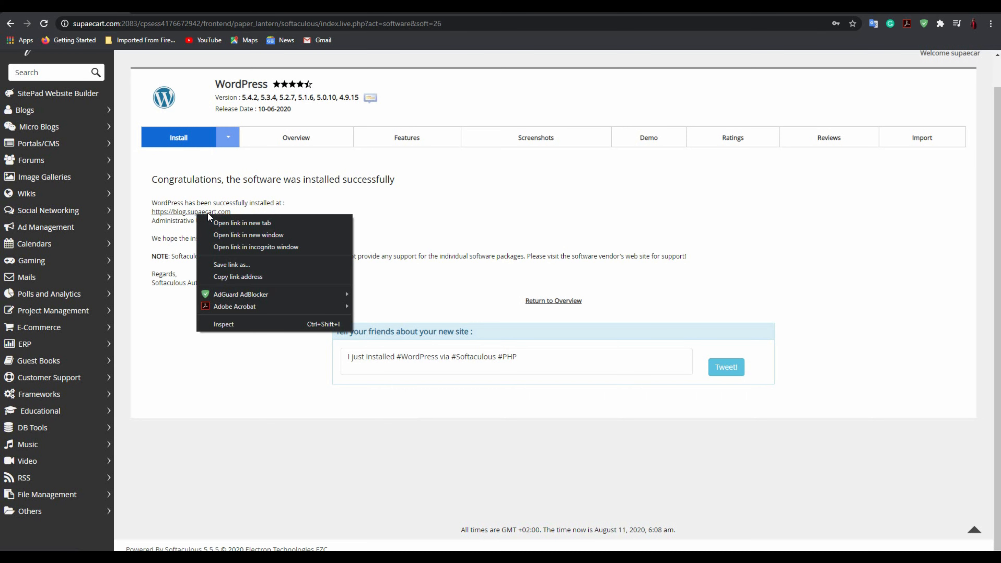
pyautogui.click(223, 223)
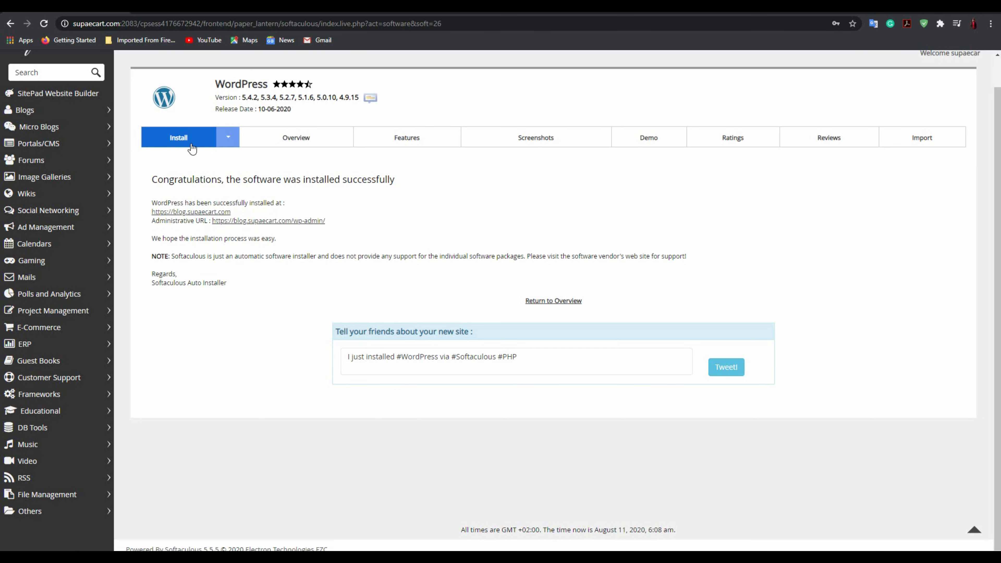
pyautogui.click(191, 7)
# Check the new site's title 'me second blog' and tagline 'test web', then select the web address.
pyautogui.scroll(-5, 270, 167)
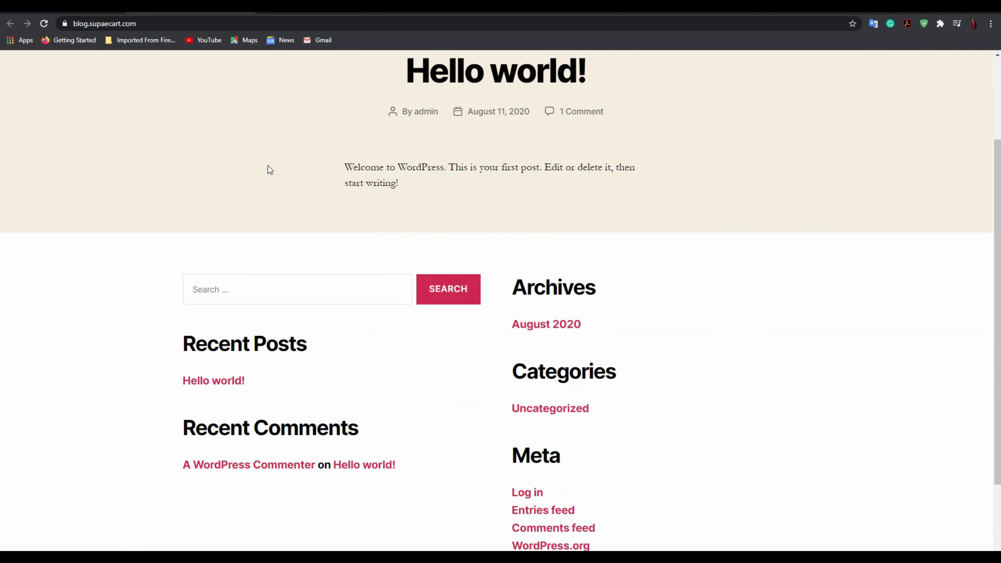
pyautogui.scroll(5, 252, 209)
pyautogui.moveTo(52, 84); pyautogui.dragTo(227, 80)
pyautogui.click(230, 85)
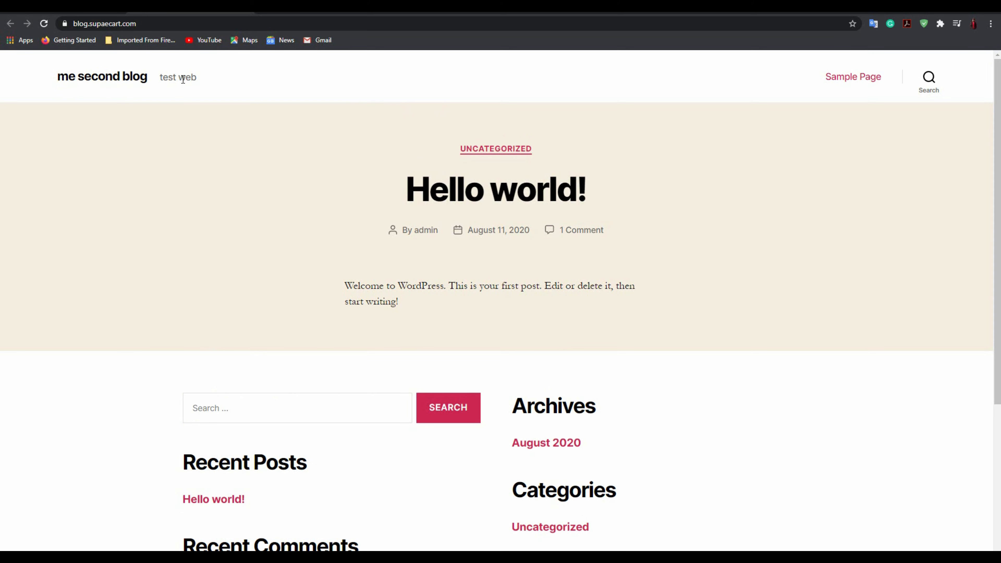
pyautogui.moveTo(205, 77); pyautogui.dragTo(167, 77)
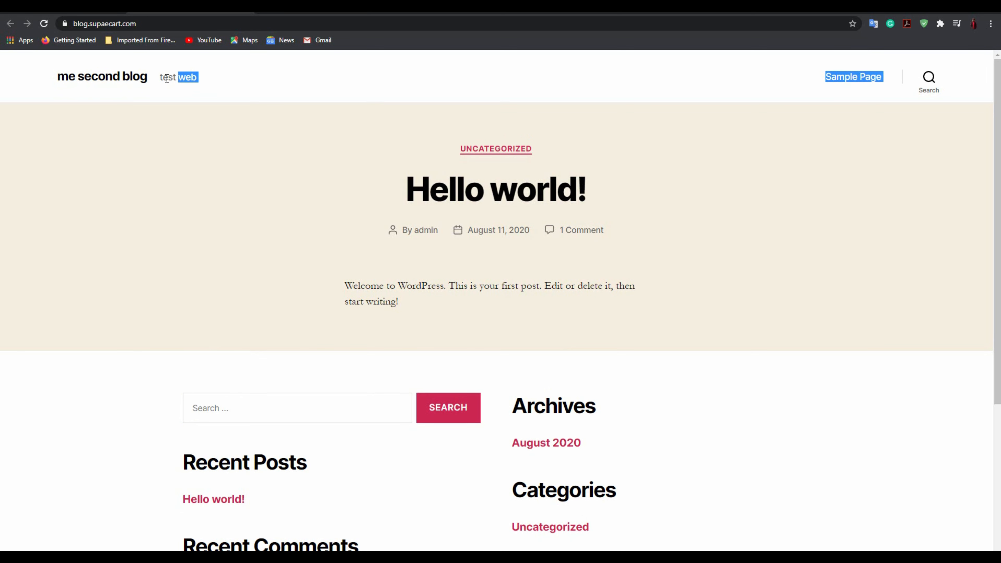
pyautogui.moveTo(161, 24); pyautogui.dragTo(149, 24)
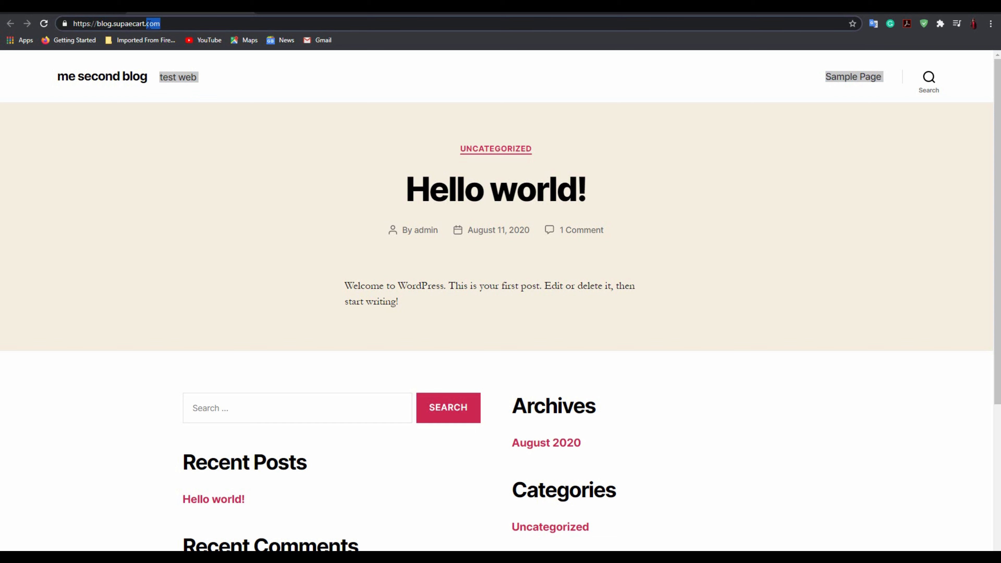
# Load the second blog's login page by adding /wp-admin to its address.
pyautogui.click(168, 25)
pyautogui.write('/wp-')
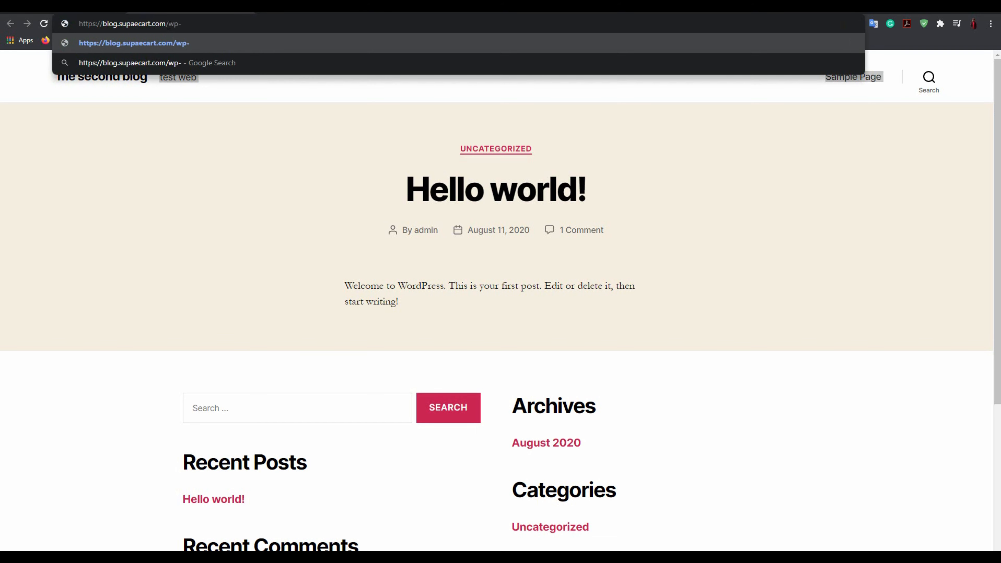
pyautogui.write('admin')
pyautogui.press('Return')
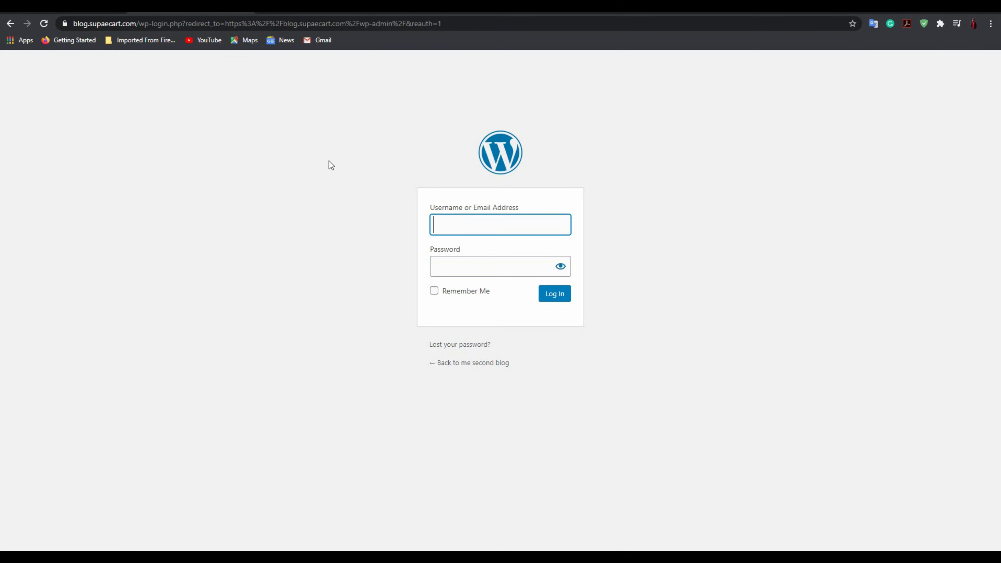
# Log in with the saved admin login, decline saving the password, and return to YouTube.
pyautogui.click(451, 227)
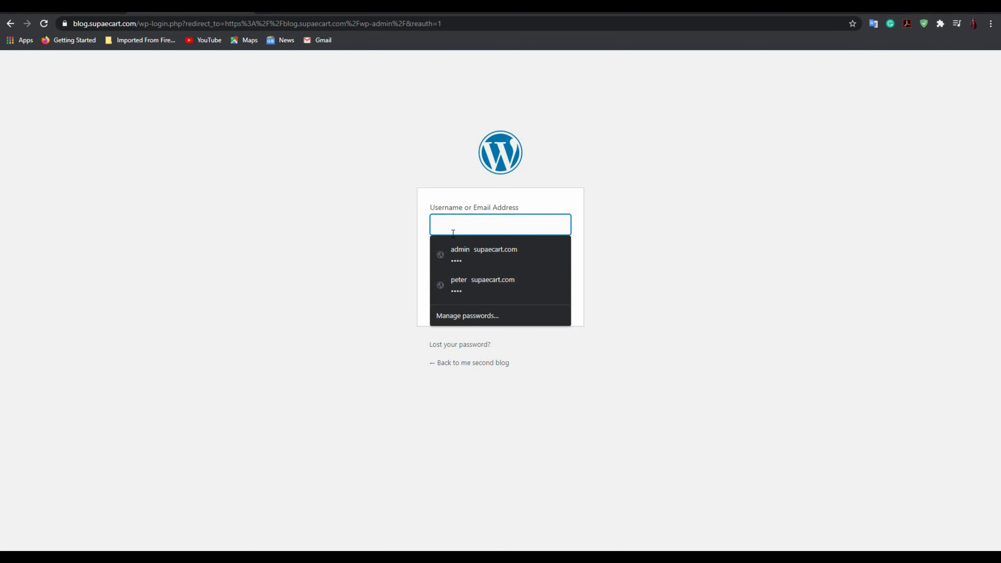
pyautogui.click(457, 249)
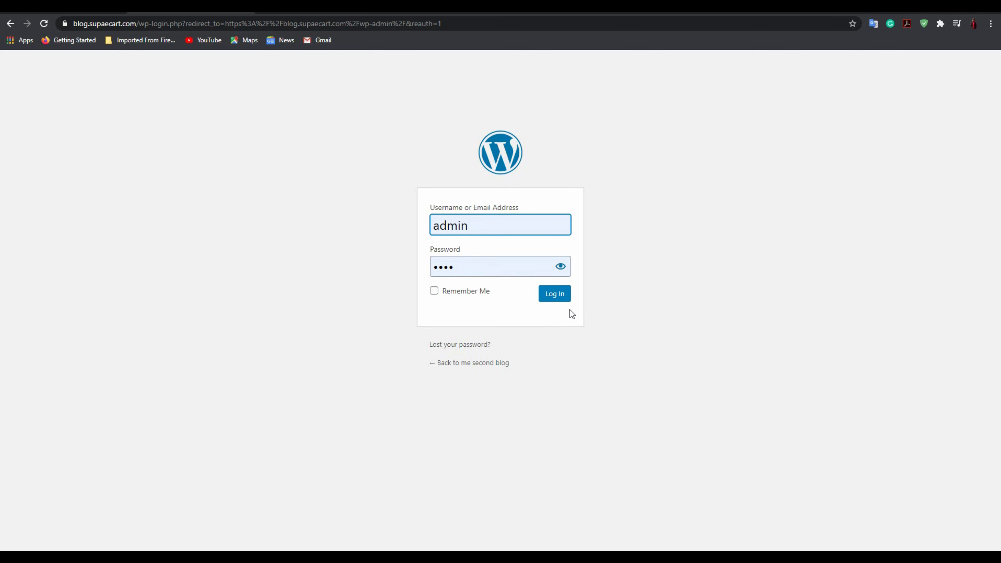
pyautogui.click(556, 297)
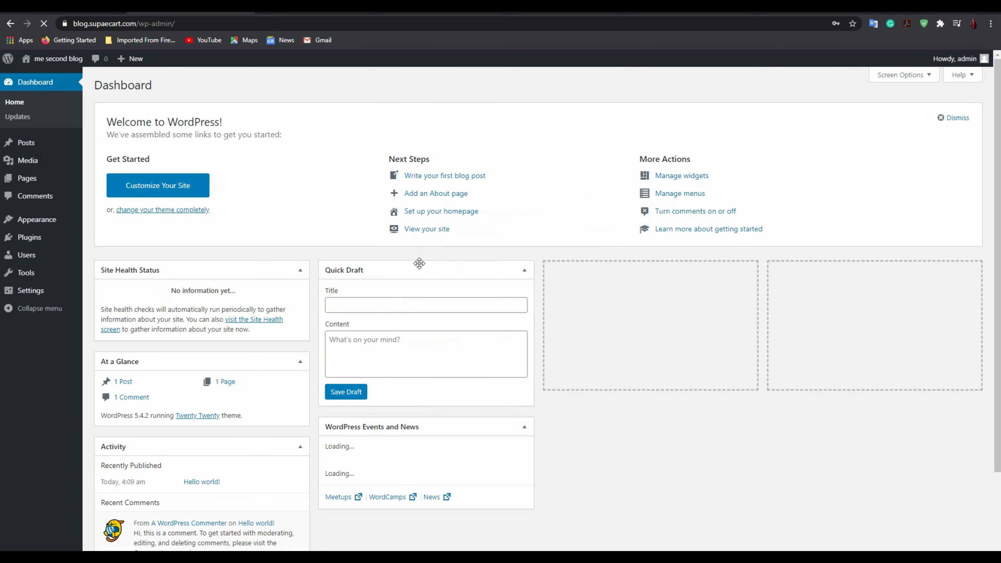
pyautogui.scroll(-2, 379, 227)
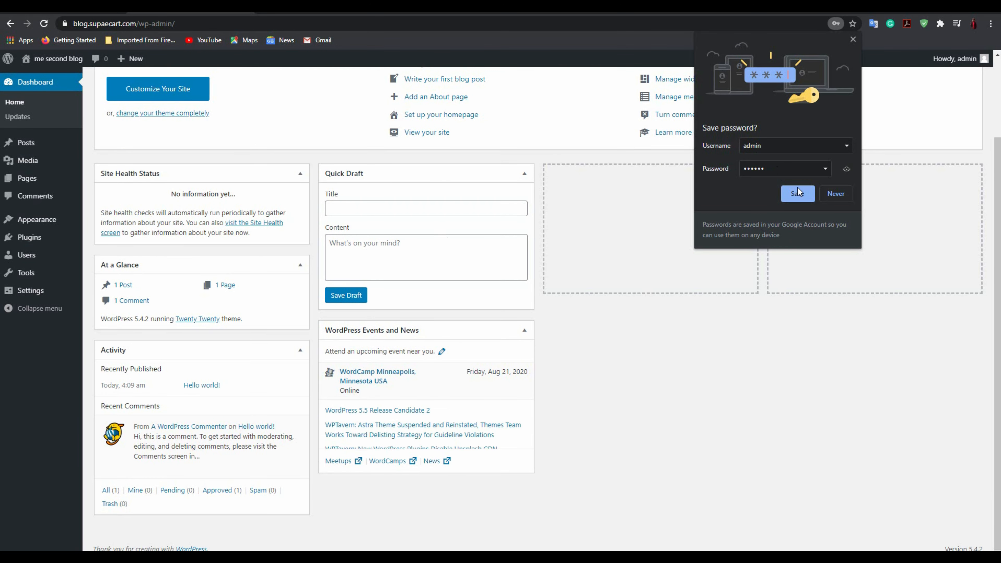
pyautogui.click(831, 194)
pyautogui.click(558, 11)
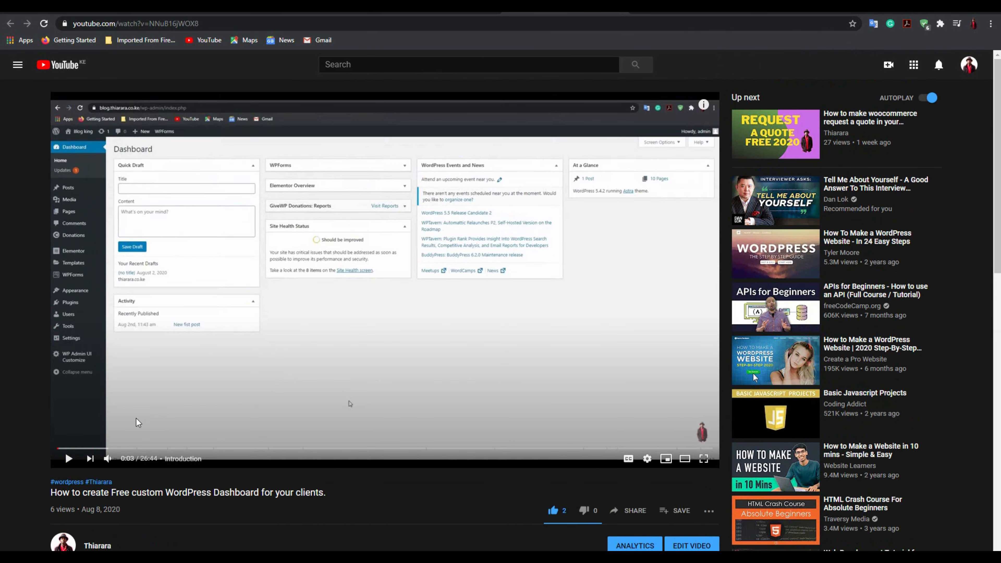
# Skim the video at 1:16, 2:05, Frontend setup, Admin bar setup and Metaboxes setup.
pyautogui.click(88, 448)
pyautogui.click(108, 448)
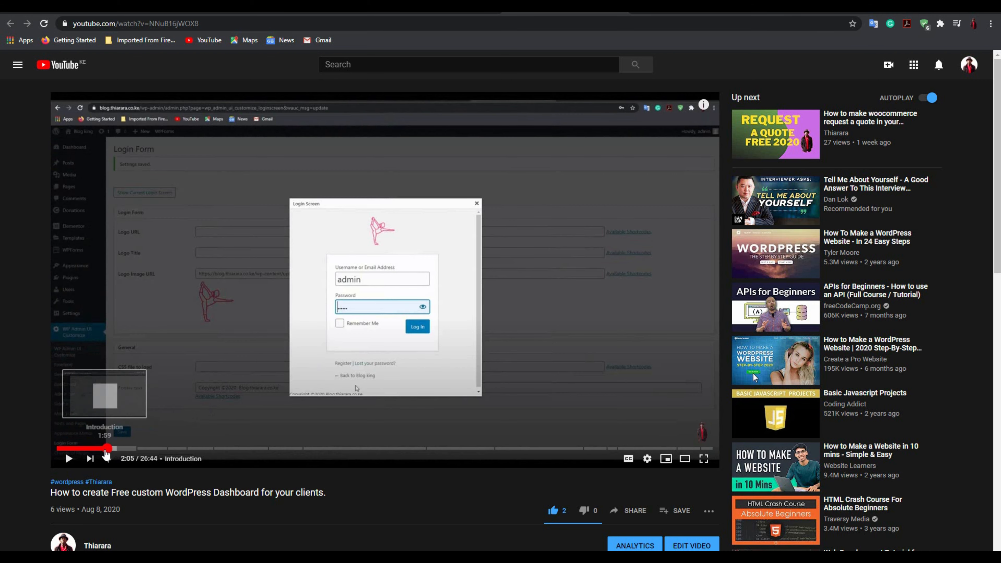
pyautogui.click(187, 449)
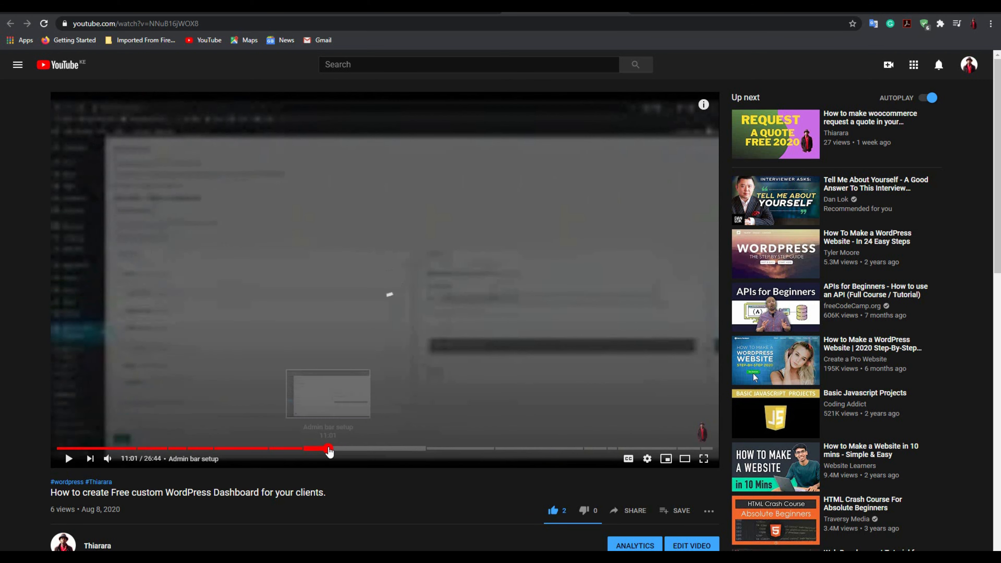
pyautogui.click(328, 448)
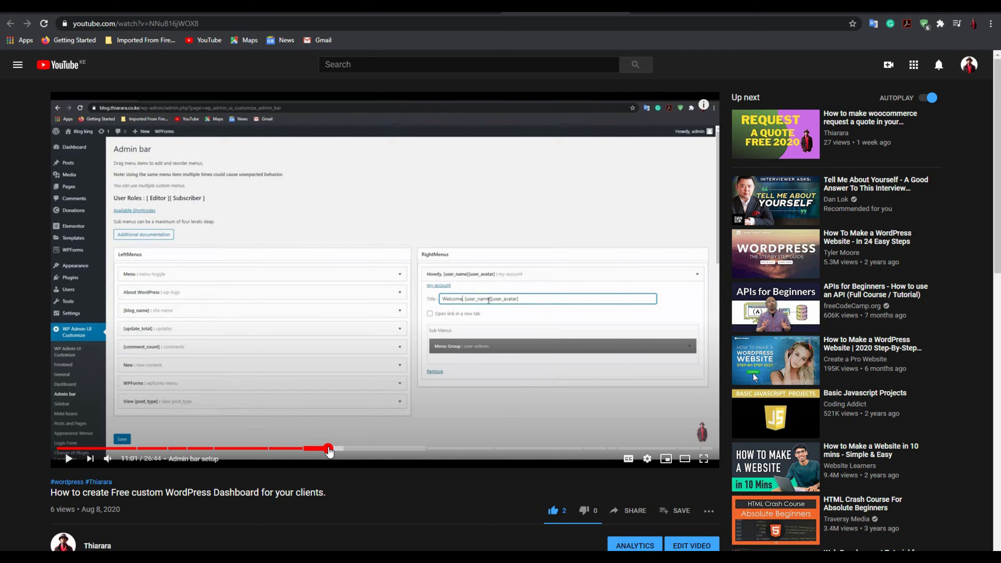
pyautogui.moveTo(328, 448); pyautogui.dragTo(709, 449)
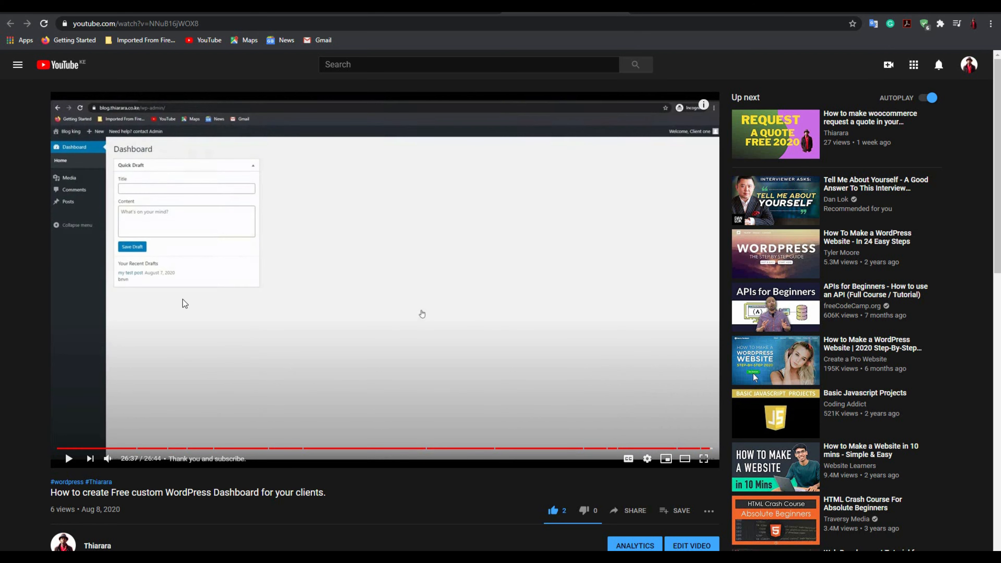
# Bring up the second blog's dashboard, then the main supaecart.com dashboard for 'my fist blog'.
pyautogui.click(170, 12)
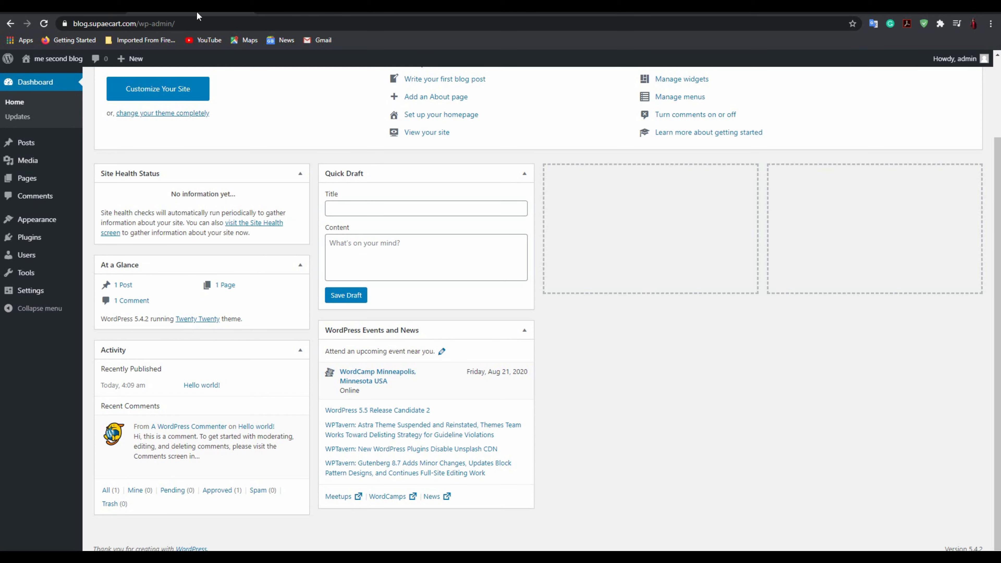
pyautogui.scroll(3, 223, 132)
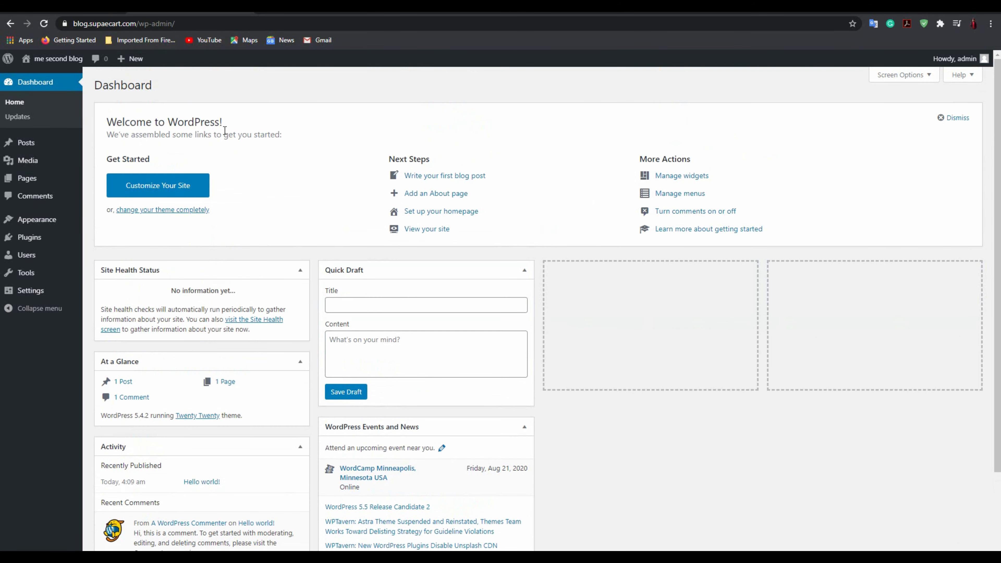
pyautogui.click(314, 11)
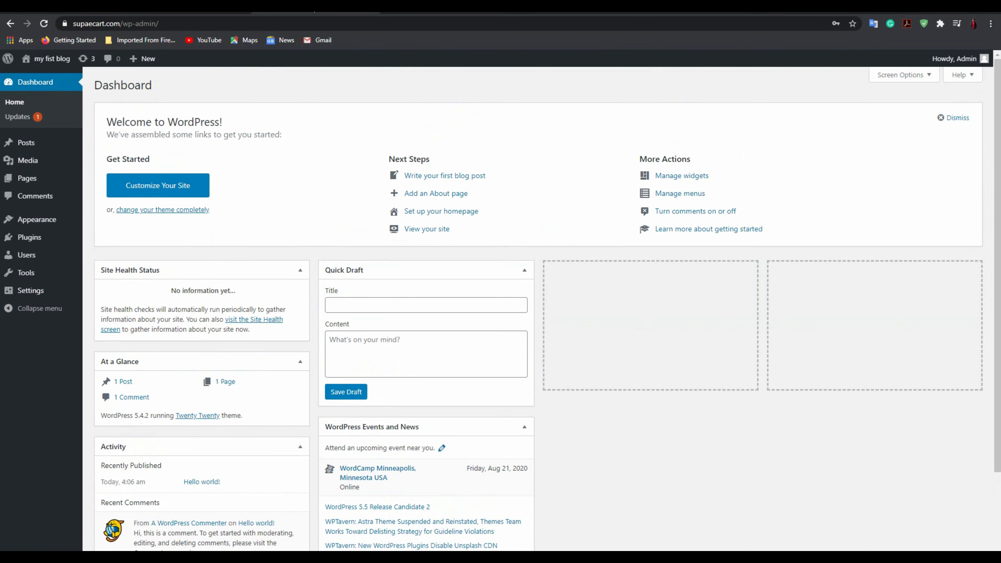